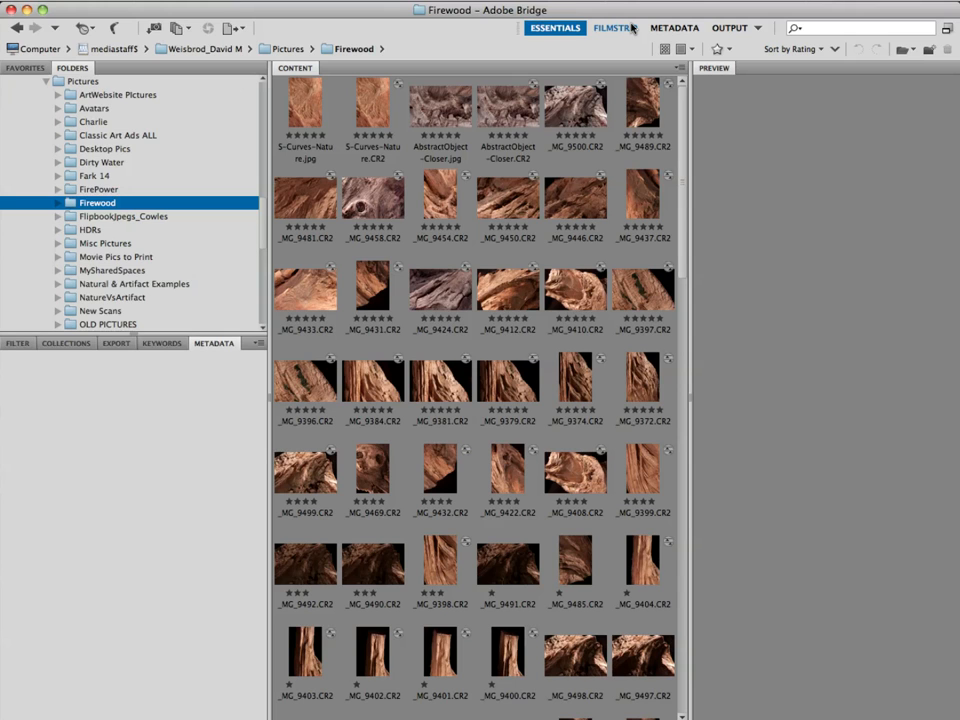
Select the images from S-Curves-Nature.jpg through _MG_9399.CR2 and switch to the Output workspace with PDF as the output type
{"action": "key", "text": "Right"}
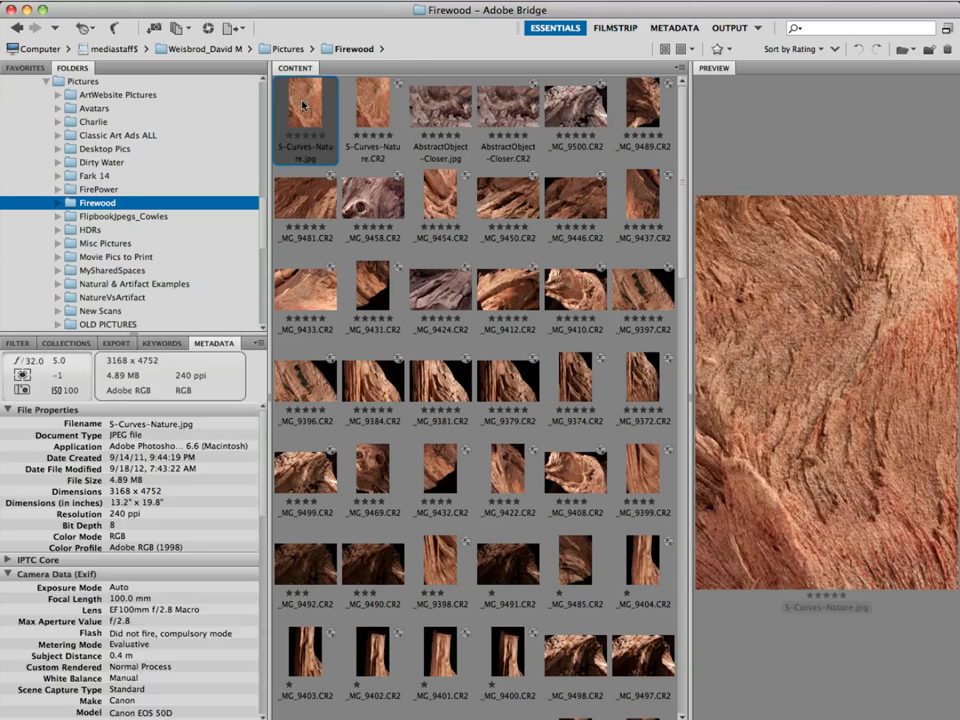
{"action": "left_click", "coordinate": [642, 500], "text": "shift"}
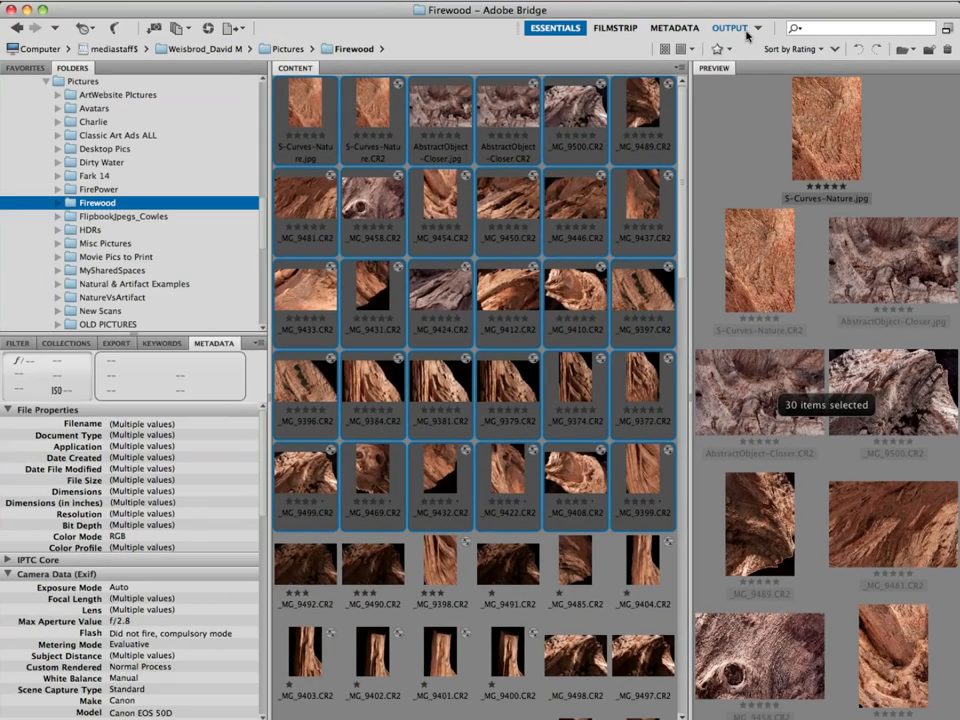
{"action": "left_click", "coordinate": [758, 29]}
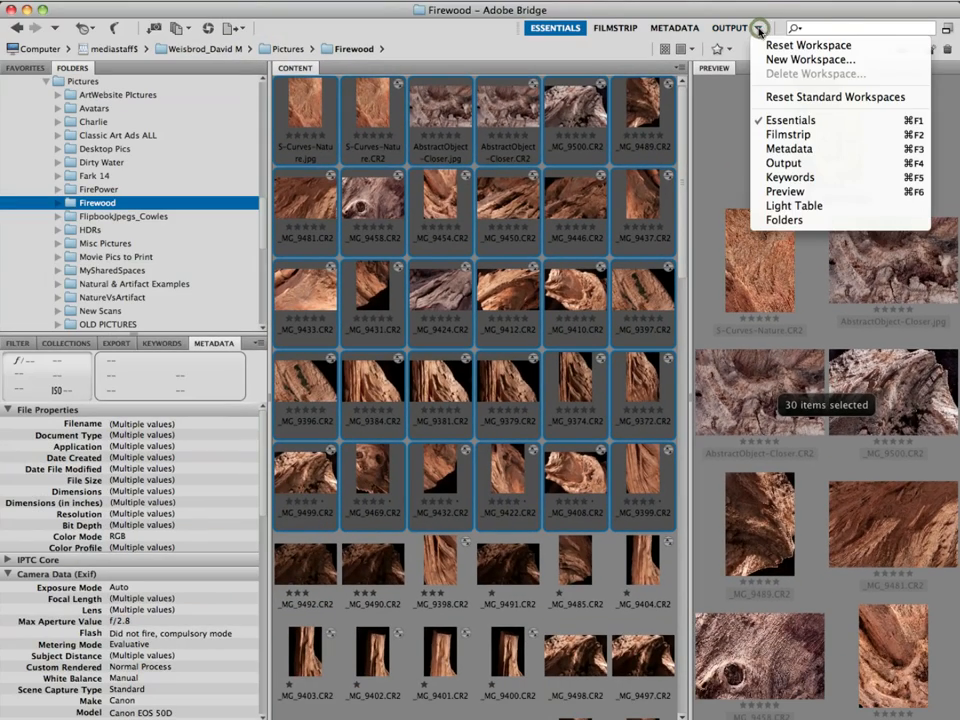
{"action": "left_click", "coordinate": [758, 29]}
{"action": "left_click", "coordinate": [740, 29]}
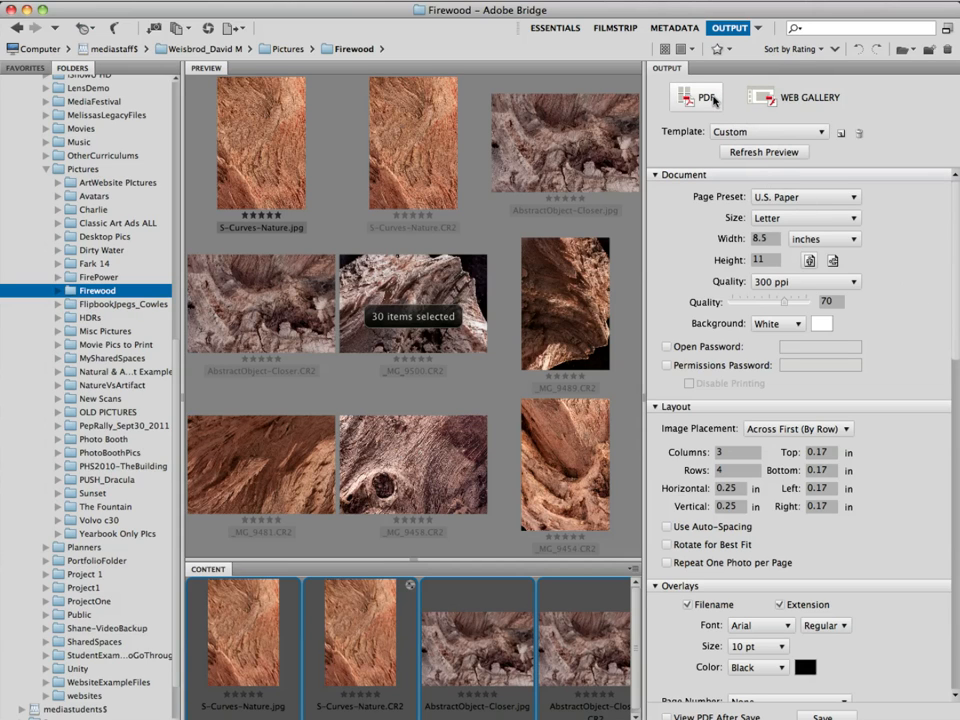
{"action": "left_click", "coordinate": [710, 97]}
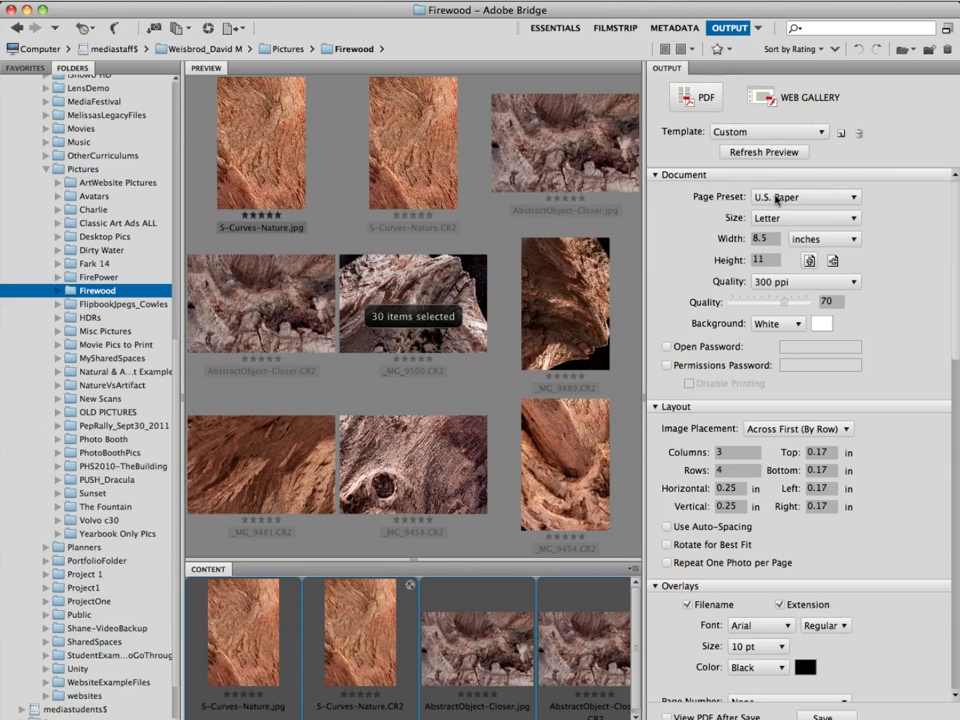
Choose the U.S. Paper page preset with Letter size and generate the contact sheet preview
{"action": "left_click", "coordinate": [828, 198]}
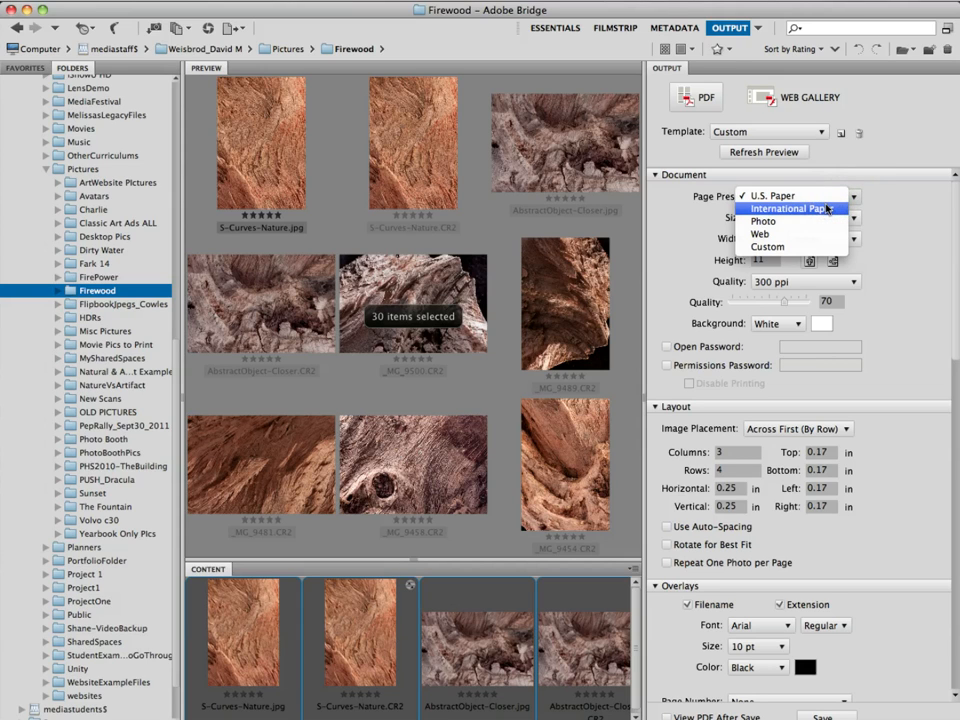
{"action": "left_click", "coordinate": [817, 196]}
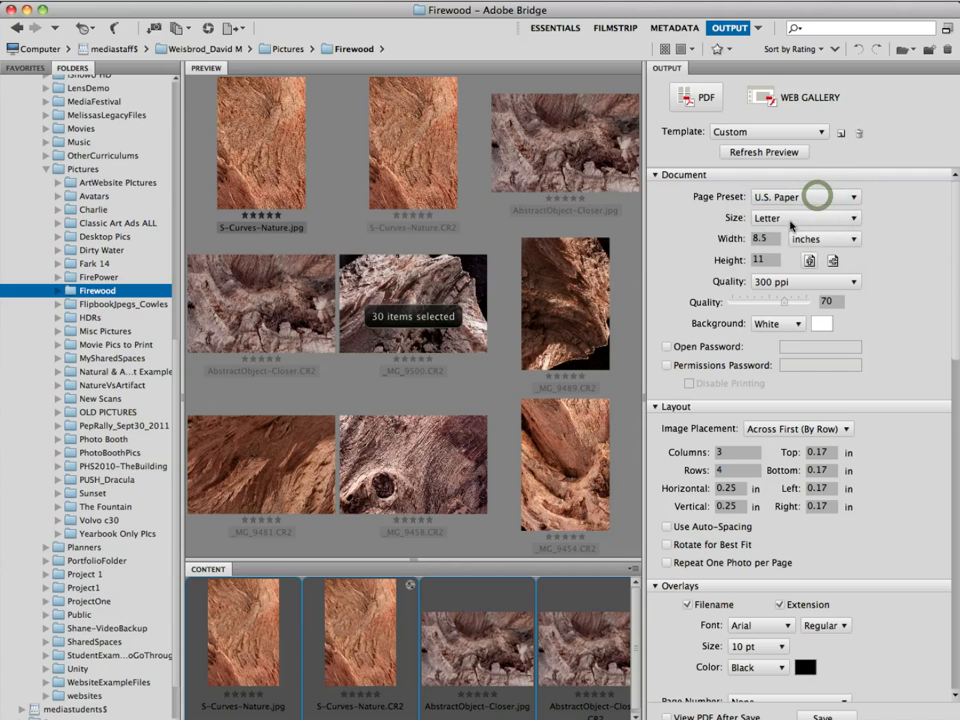
{"action": "left_click", "coordinate": [793, 218]}
{"action": "left_click", "coordinate": [795, 217]}
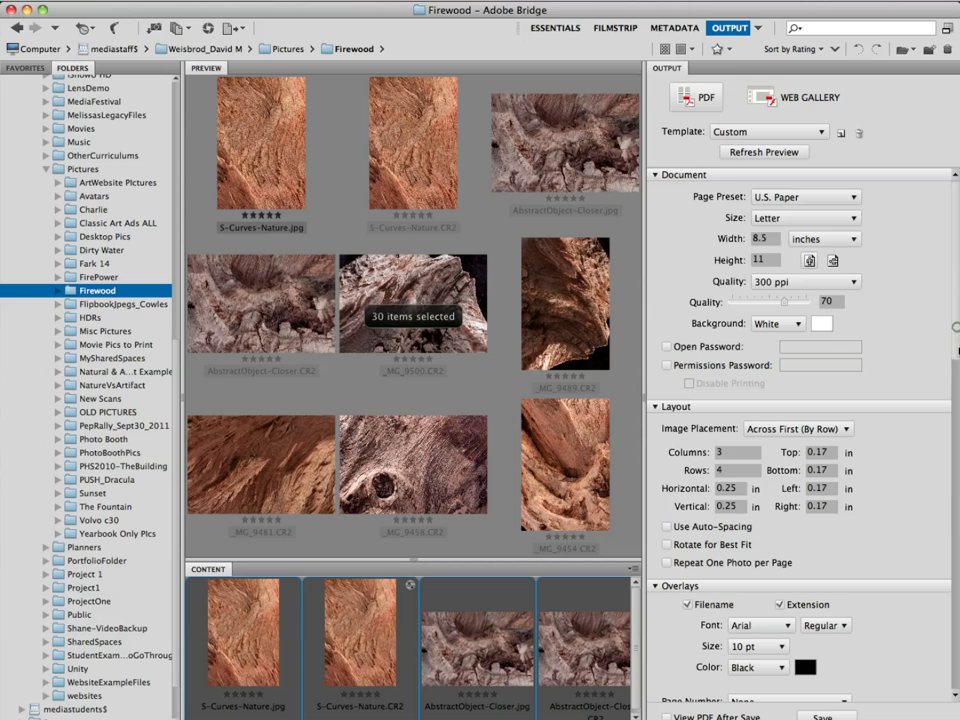
{"action": "scroll", "coordinate": [947, 328], "scroll_direction": "down", "scroll_amount": 5}
{"action": "scroll", "coordinate": [947, 328], "scroll_direction": "up", "scroll_amount": 5}
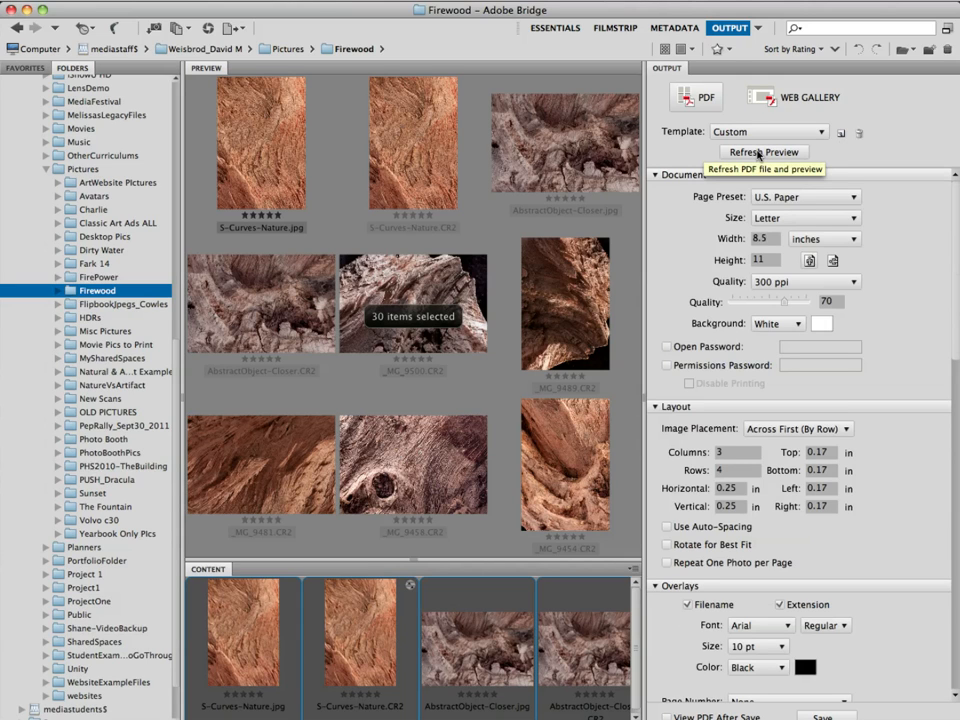
{"action": "left_click", "coordinate": [758, 152]}
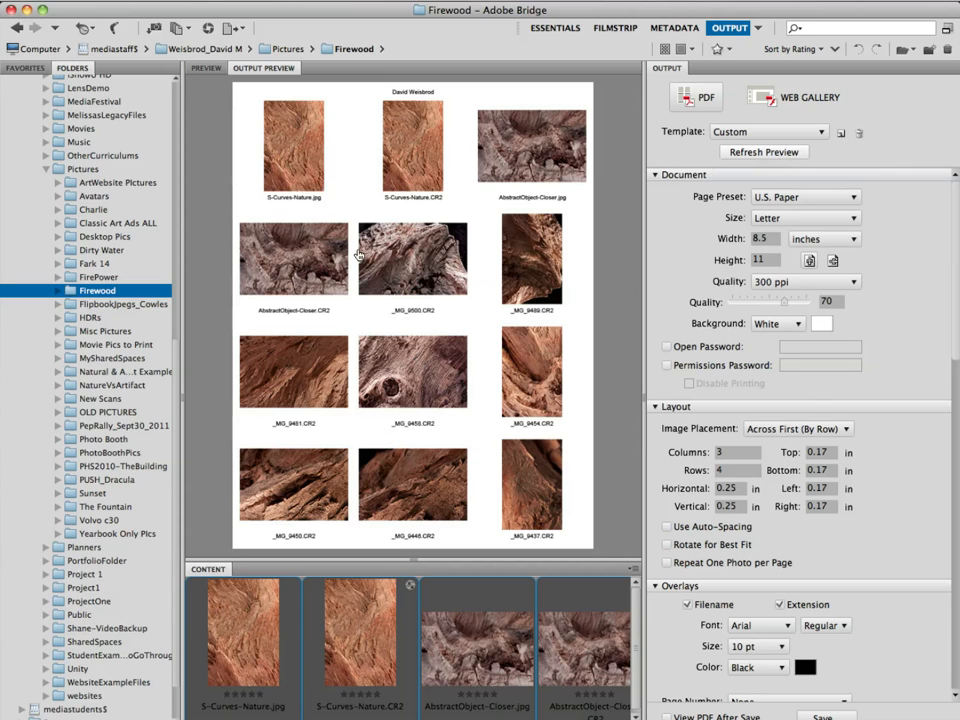
Preview the contact sheet with the header turned off and re-enable the header
{"action": "left_click_drag", "start_coordinate": [955, 262], "coordinate": [950, 336]}
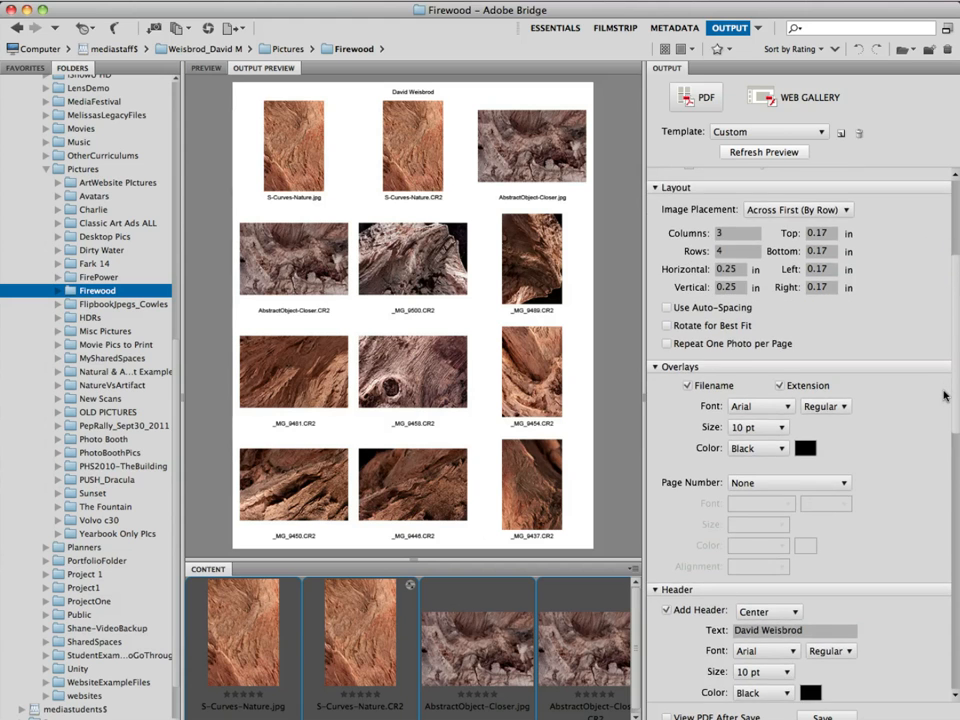
{"action": "scroll", "coordinate": [900, 380], "scroll_direction": "down", "scroll_amount": 5}
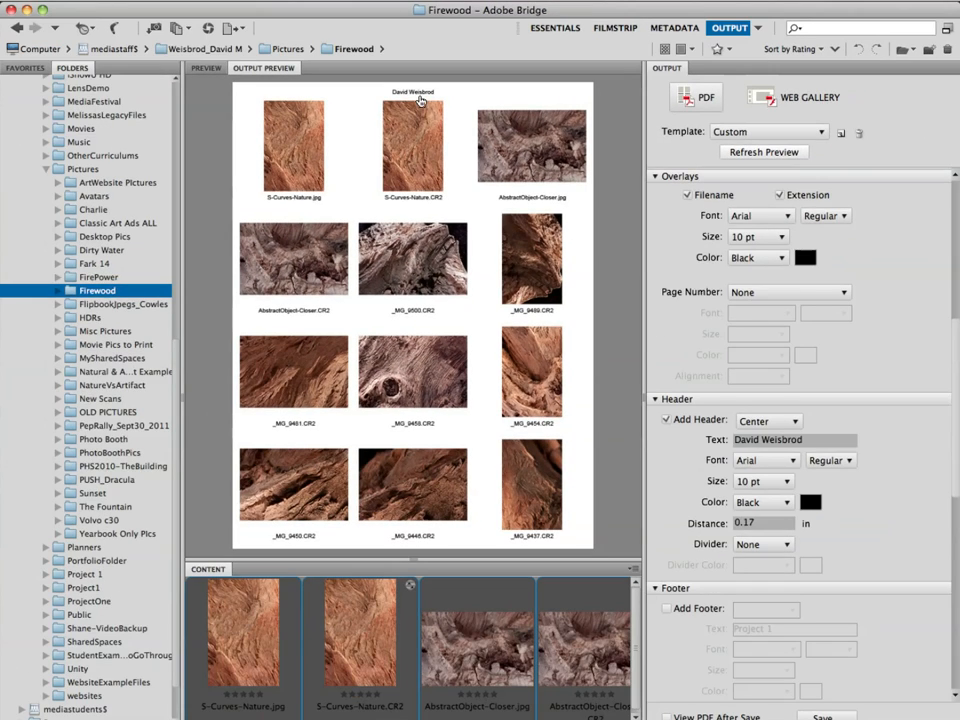
{"action": "left_click", "coordinate": [667, 420]}
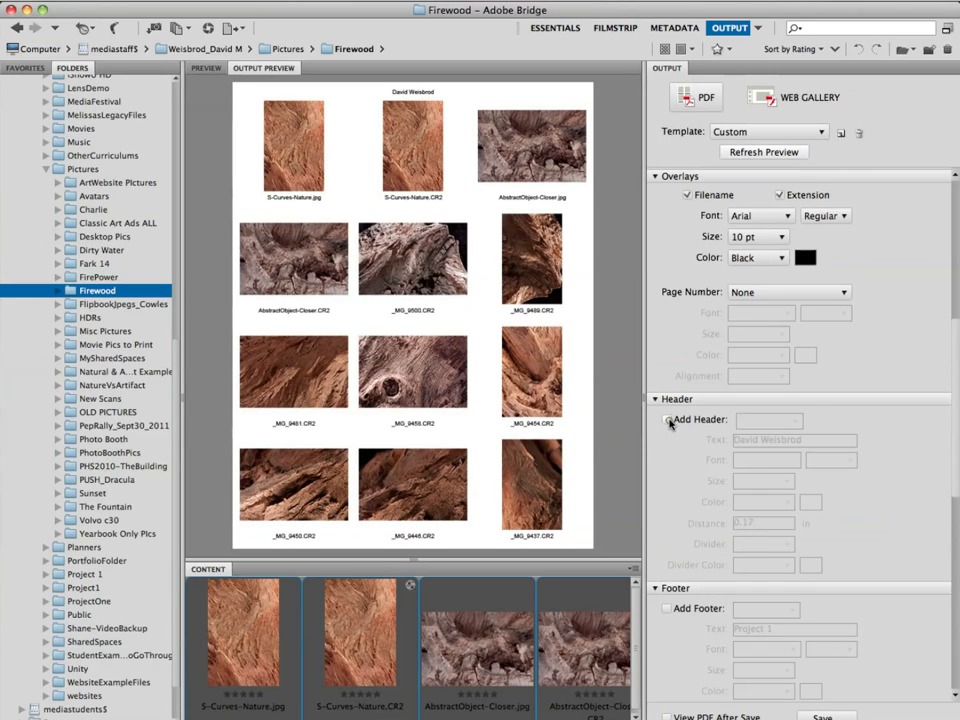
{"action": "left_click", "coordinate": [764, 153]}
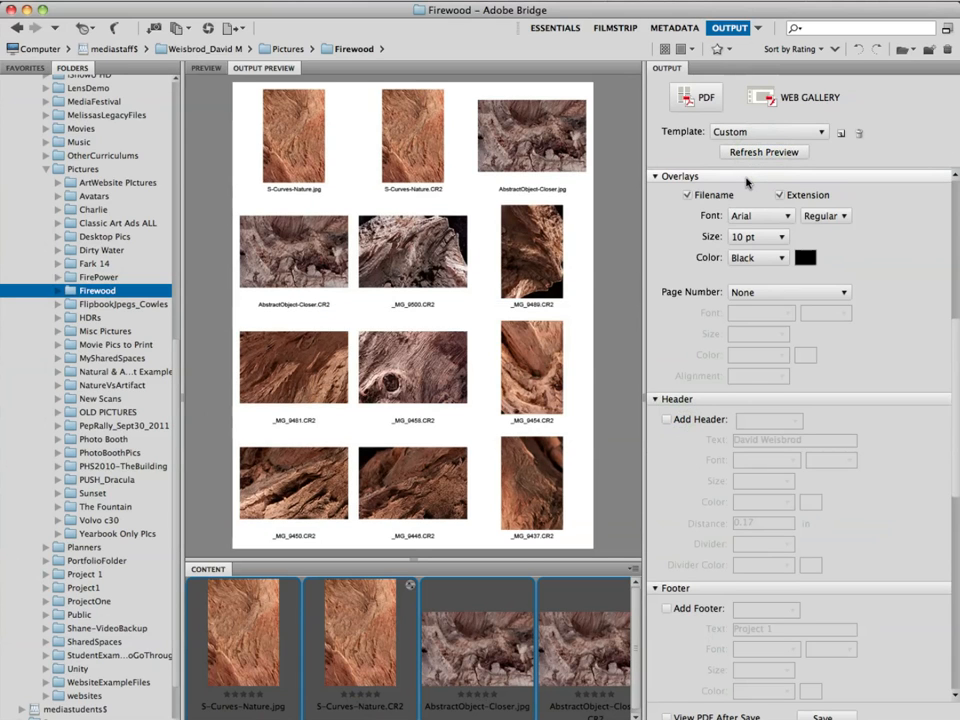
{"action": "left_click", "coordinate": [693, 420]}
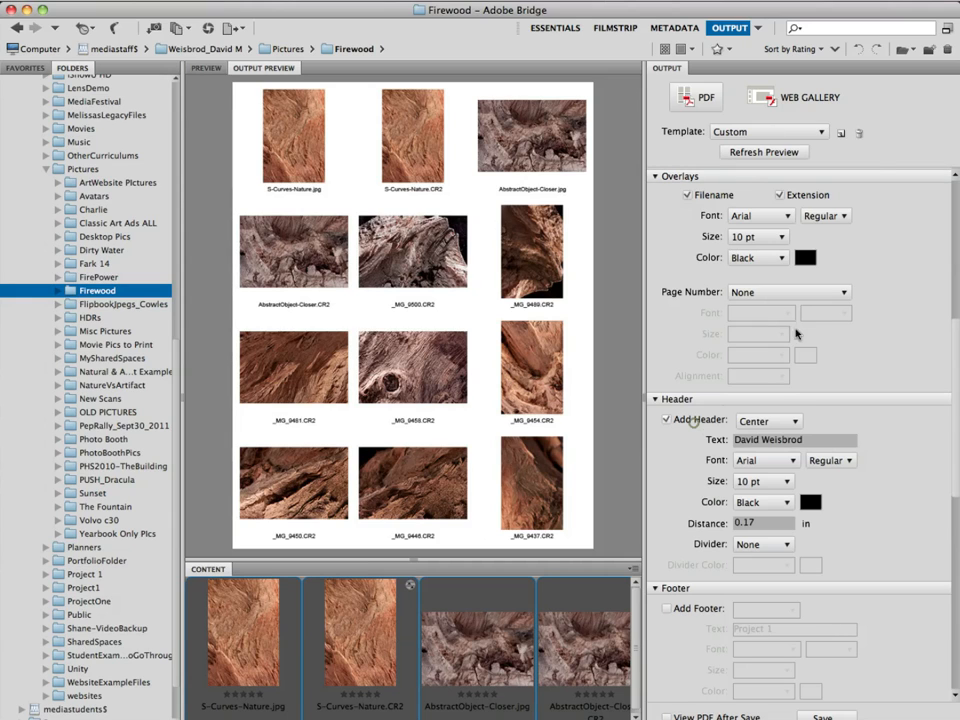
Add the centered footer "Project 1" to the contact sheet and refresh the preview
{"action": "left_click", "coordinate": [664, 609]}
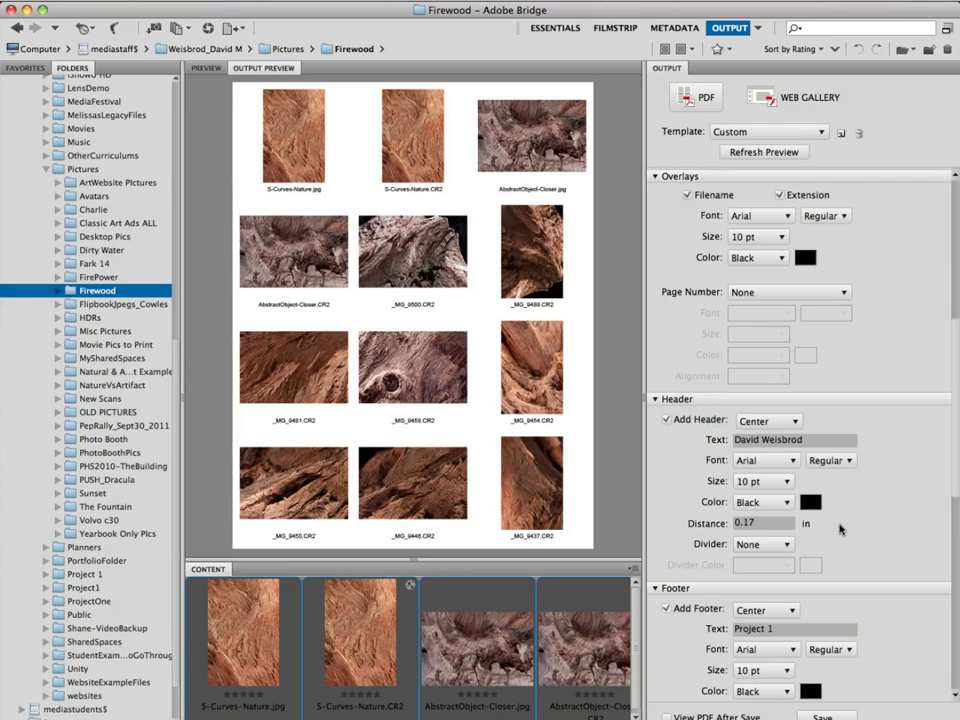
{"action": "left_click", "coordinate": [778, 153]}
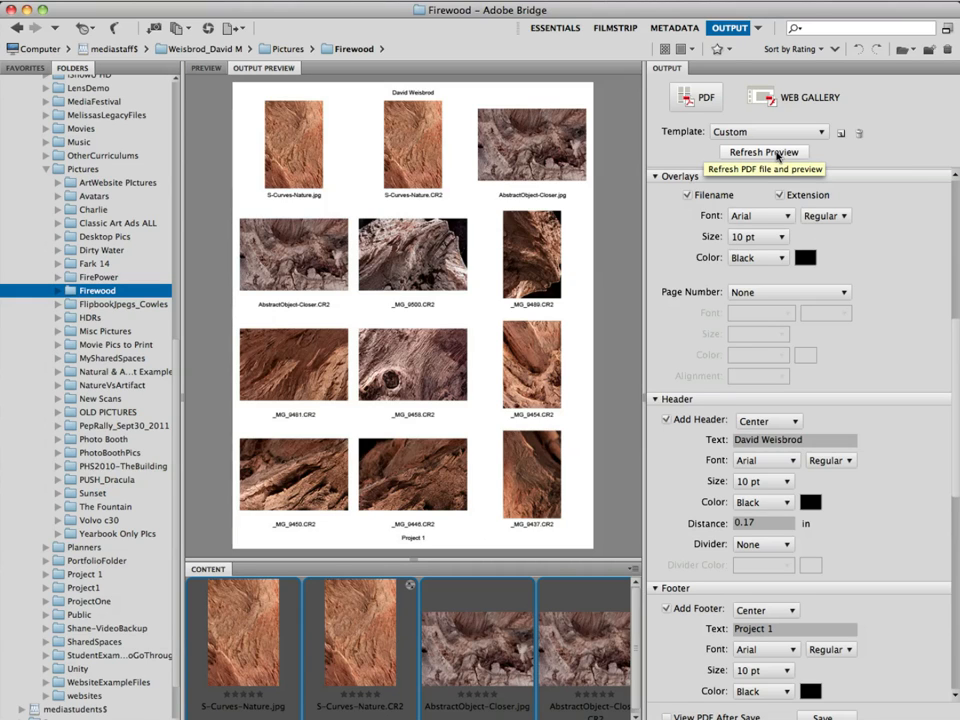
{"action": "left_click", "coordinate": [777, 156]}
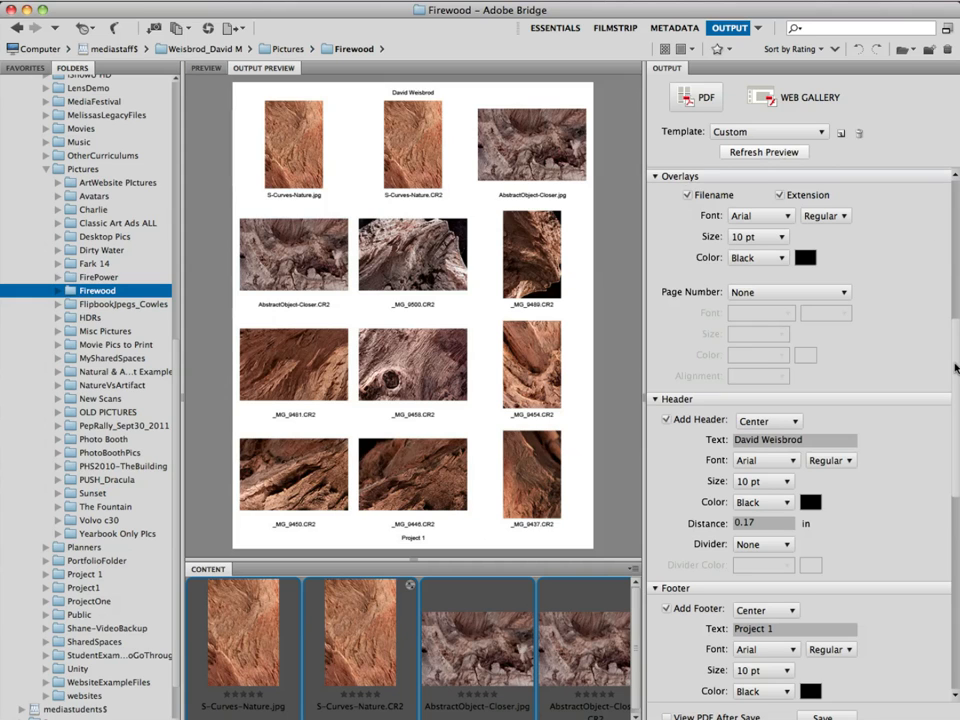
Collapse the Watermark and Playback sections of the PDF output settings
{"action": "scroll", "coordinate": [955, 357], "scroll_direction": "down", "scroll_amount": 10}
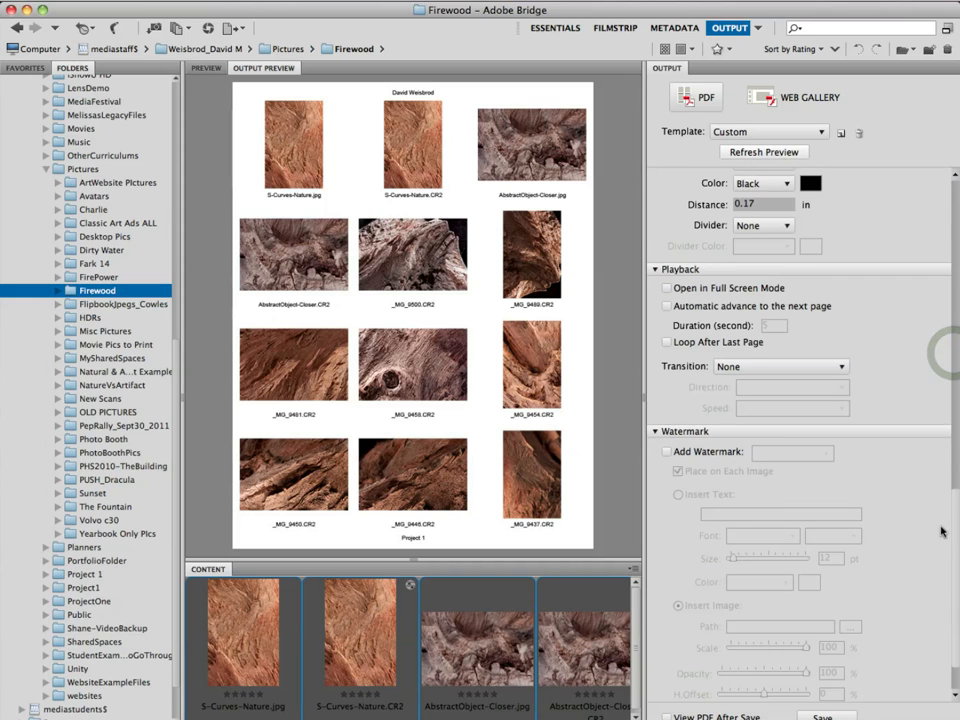
{"action": "left_click", "coordinate": [656, 424]}
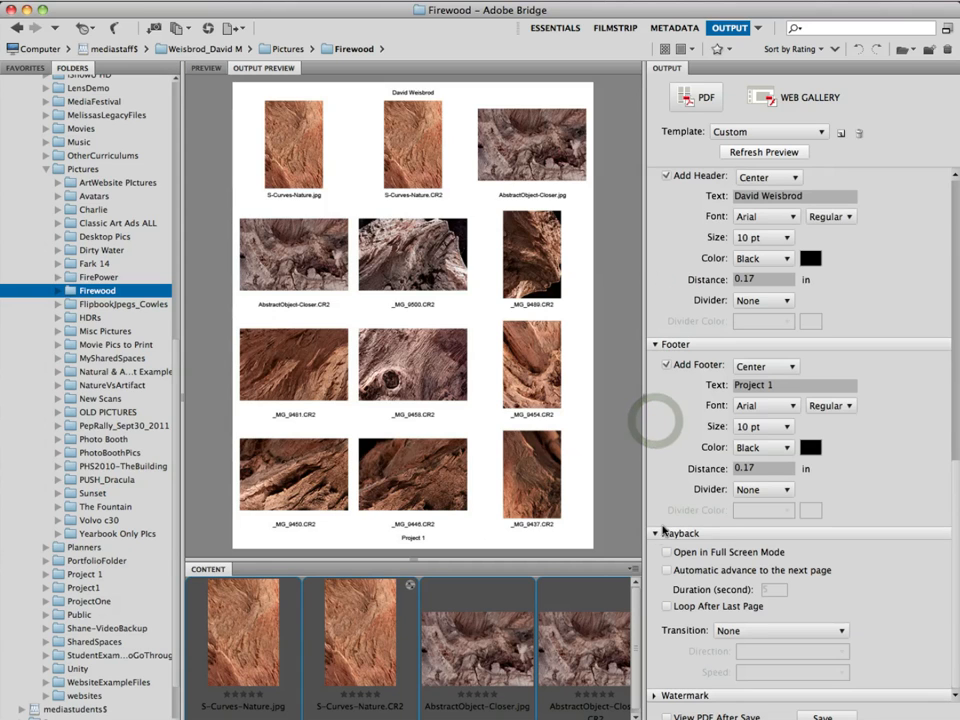
{"action": "left_click", "coordinate": [656, 534]}
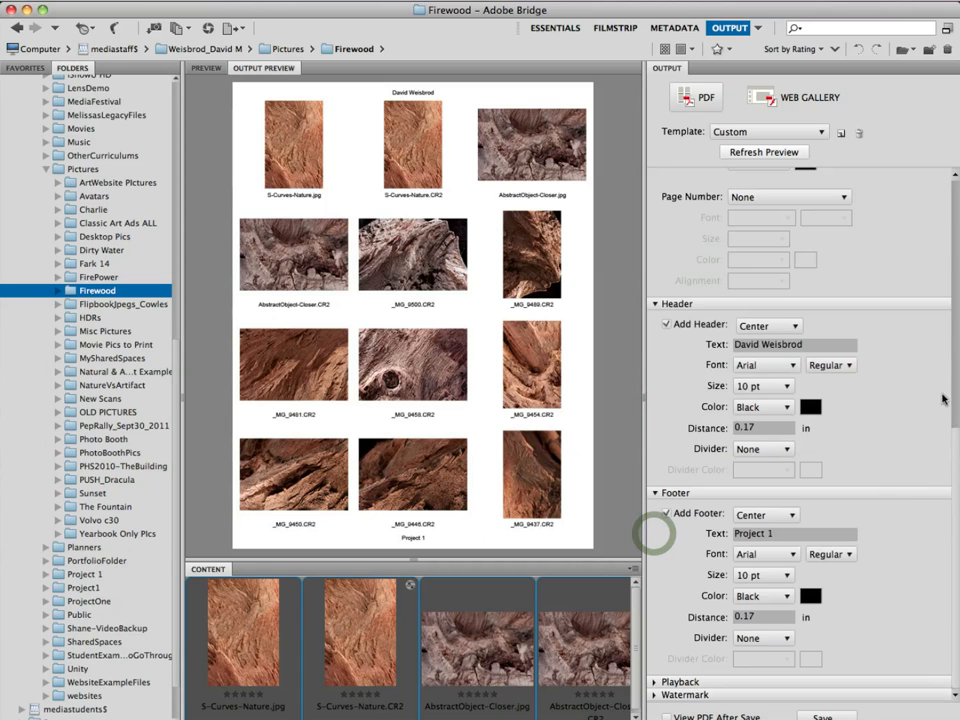
{"action": "left_click_drag", "start_coordinate": [955, 495], "coordinate": [950, 676]}
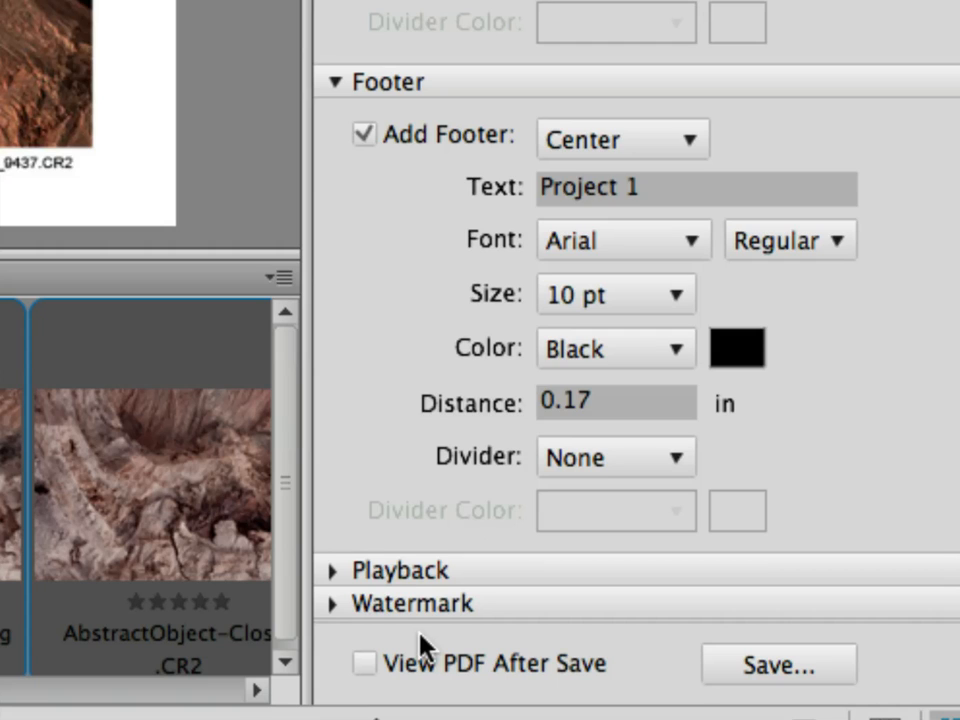
Start saving the contact sheet PDF and show the Save As dialog with its full folder browser
{"action": "left_click", "coordinate": [776, 680]}
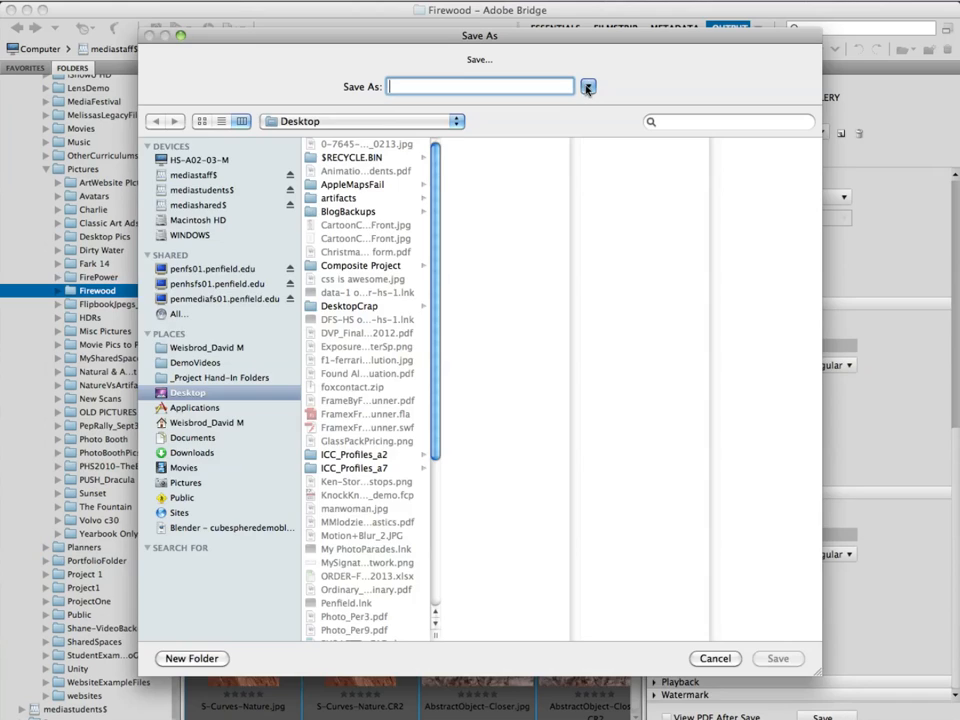
{"action": "left_click", "coordinate": [587, 88]}
{"action": "left_click_drag", "start_coordinate": [527, 33], "coordinate": [463, 141]}
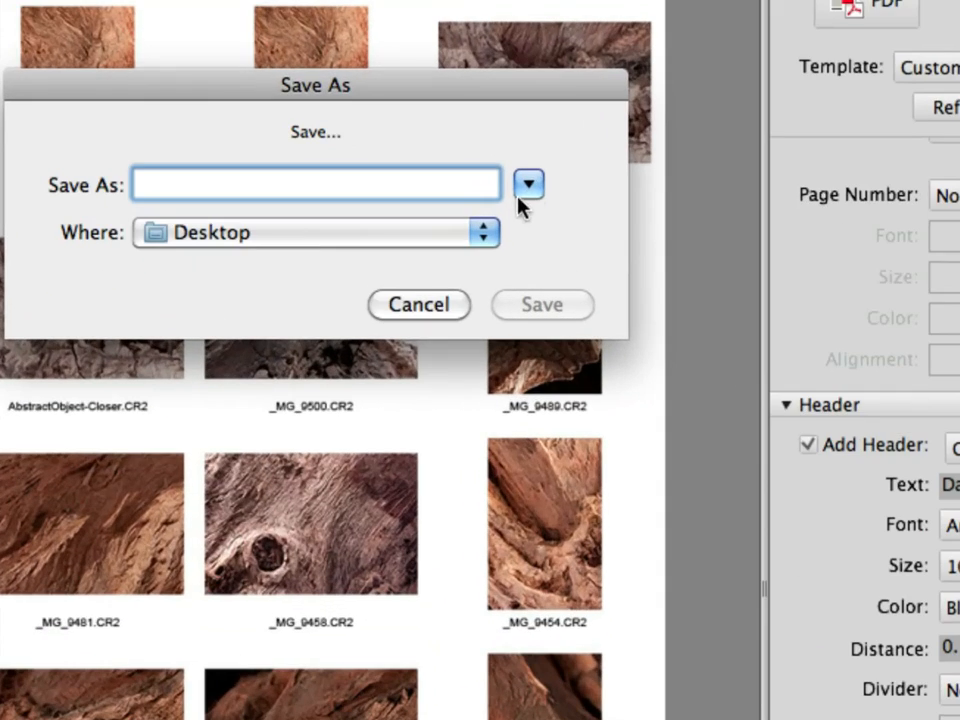
{"action": "left_click", "coordinate": [528, 184]}
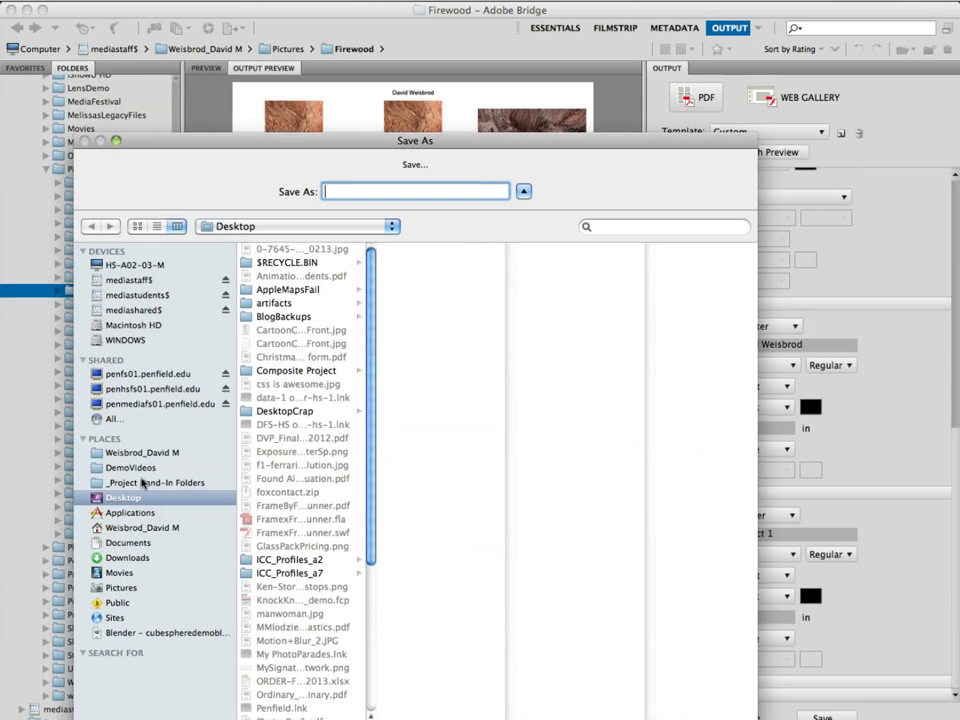
Set the save location to the Firewood folder in the staff member's Pictures folder on the mediastaff$ share of penmediafs01.penfield.edu
{"action": "left_click", "coordinate": [150, 403]}
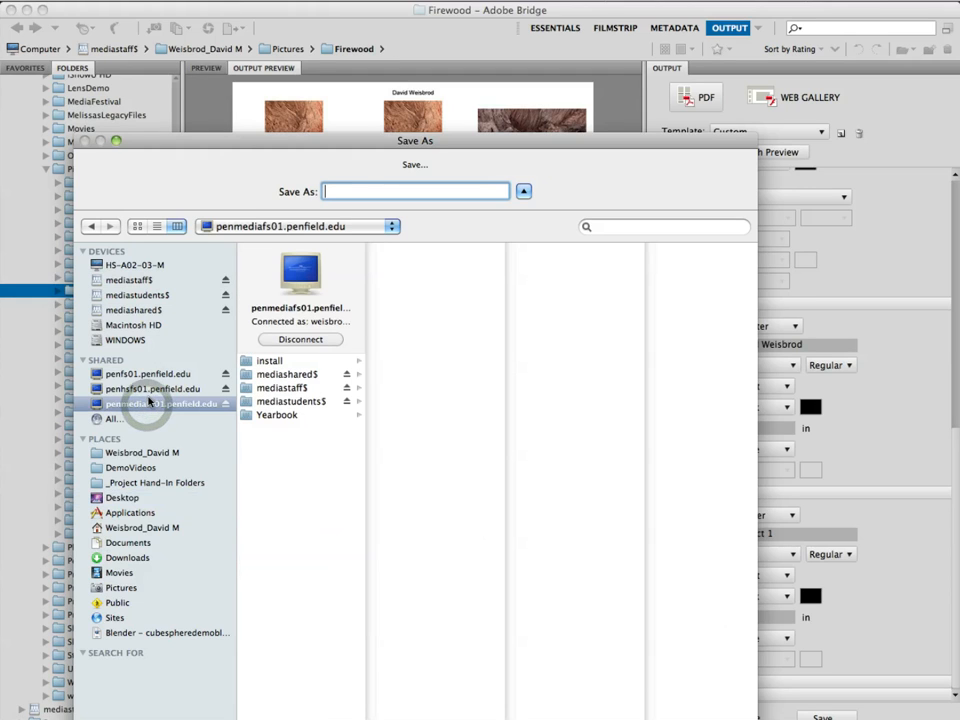
{"action": "left_click", "coordinate": [283, 402]}
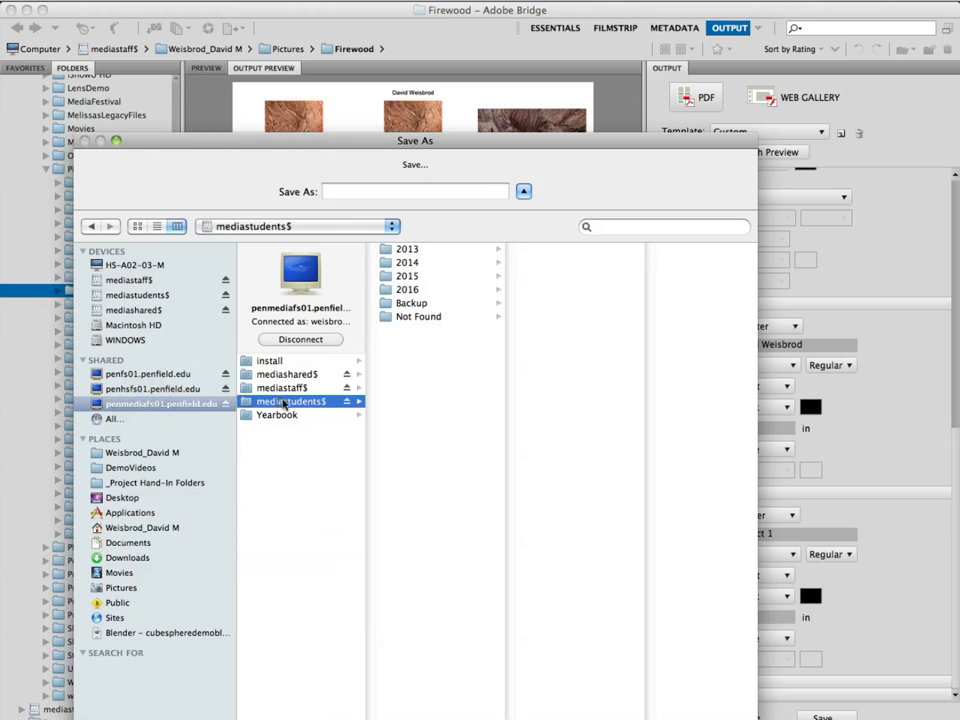
{"action": "left_click", "coordinate": [404, 263]}
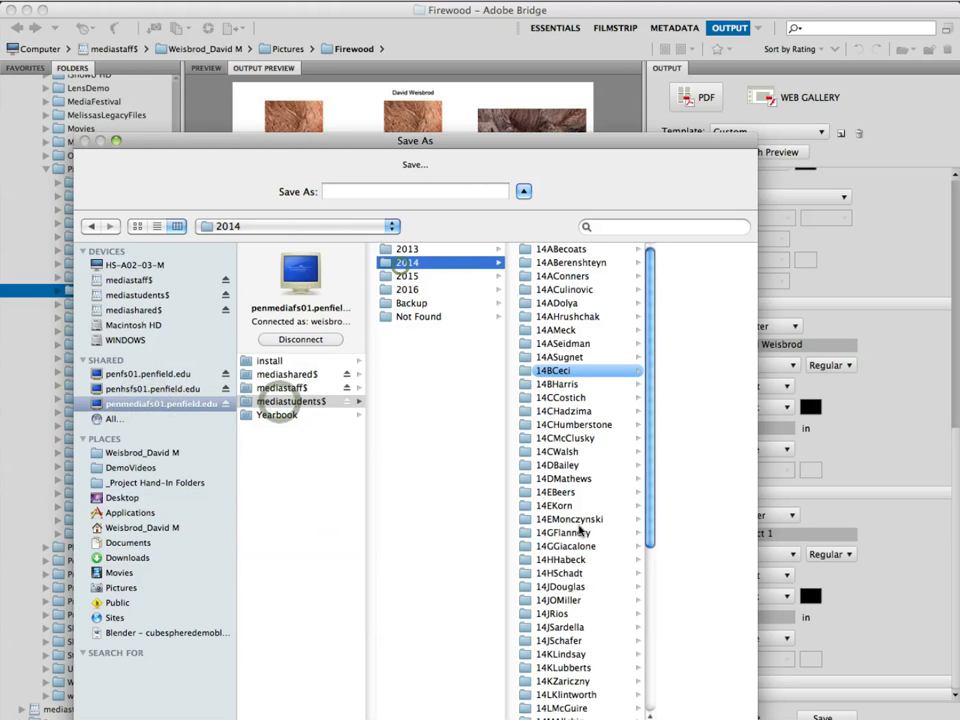
{"action": "left_click", "coordinate": [292, 389]}
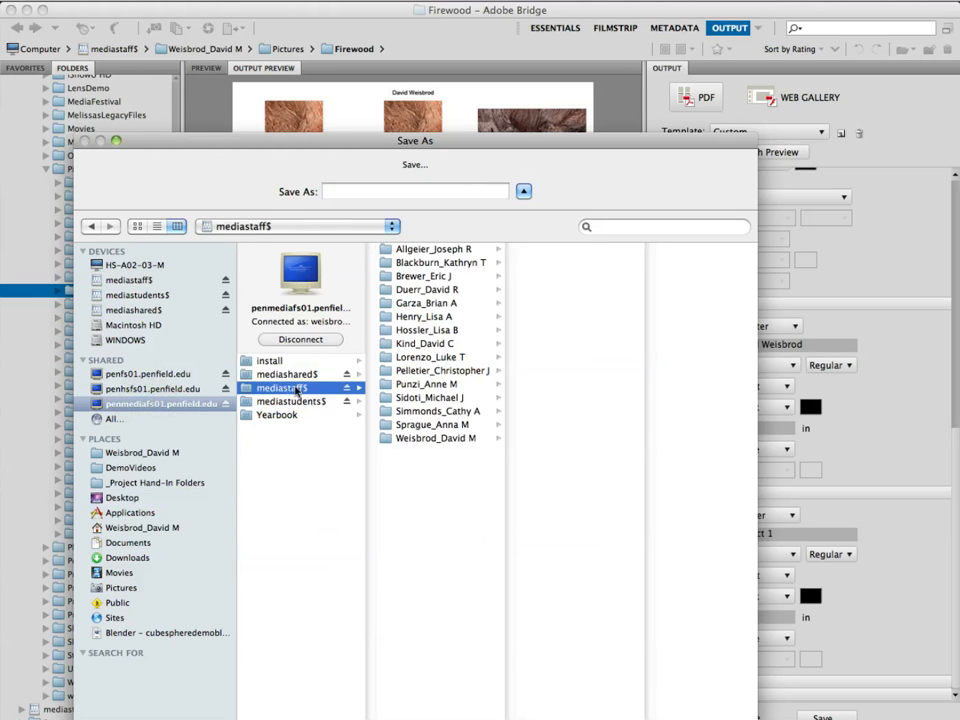
{"action": "left_click", "coordinate": [436, 439]}
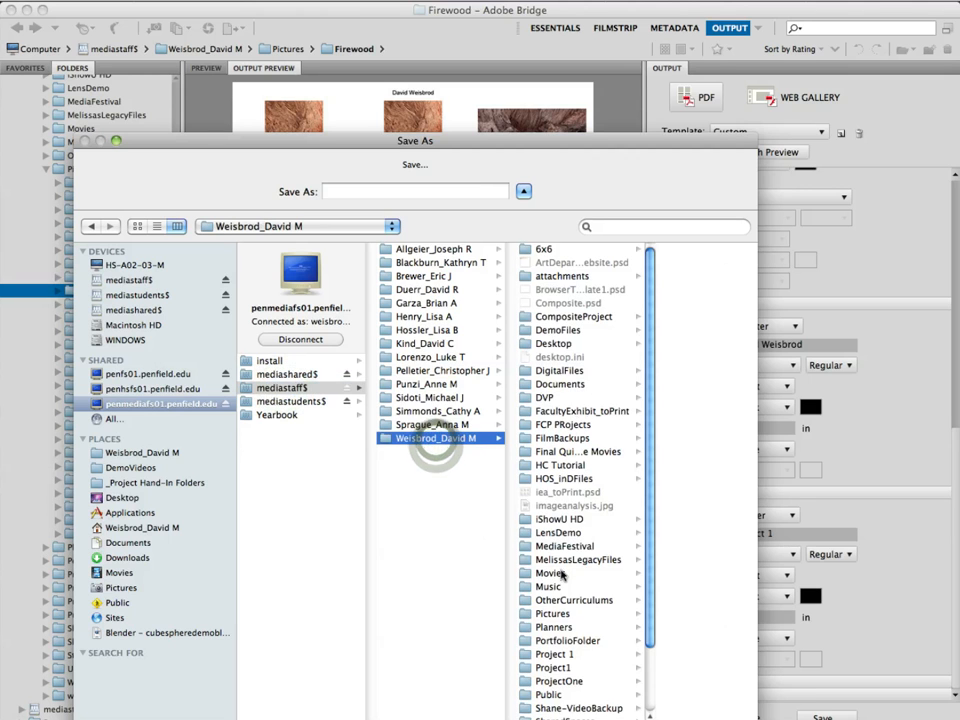
{"action": "left_click", "coordinate": [566, 614]}
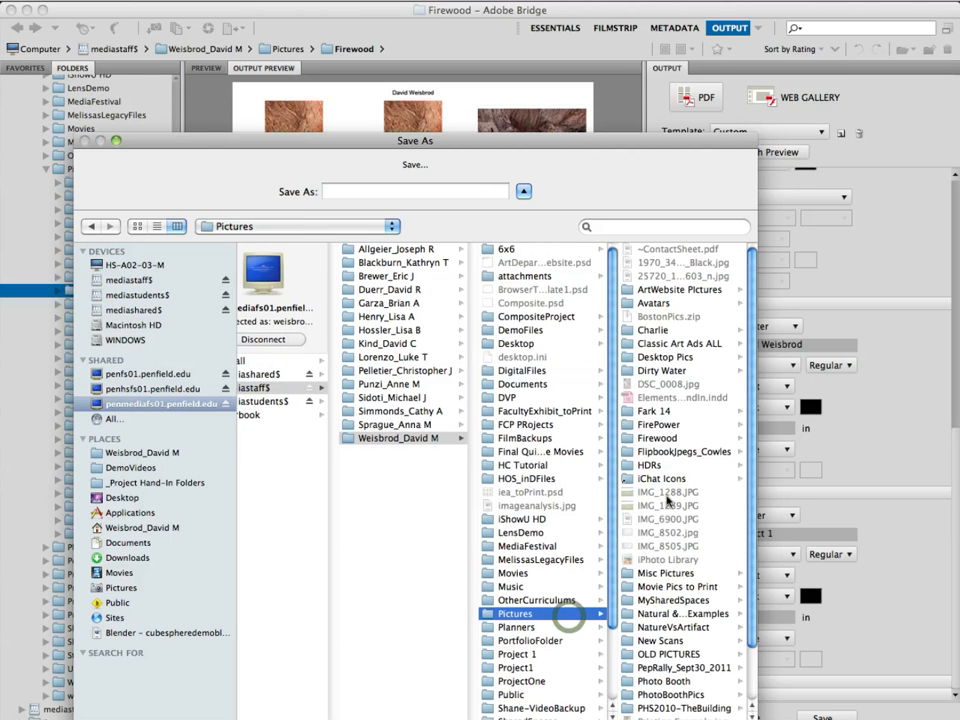
{"action": "left_click", "coordinate": [652, 438]}
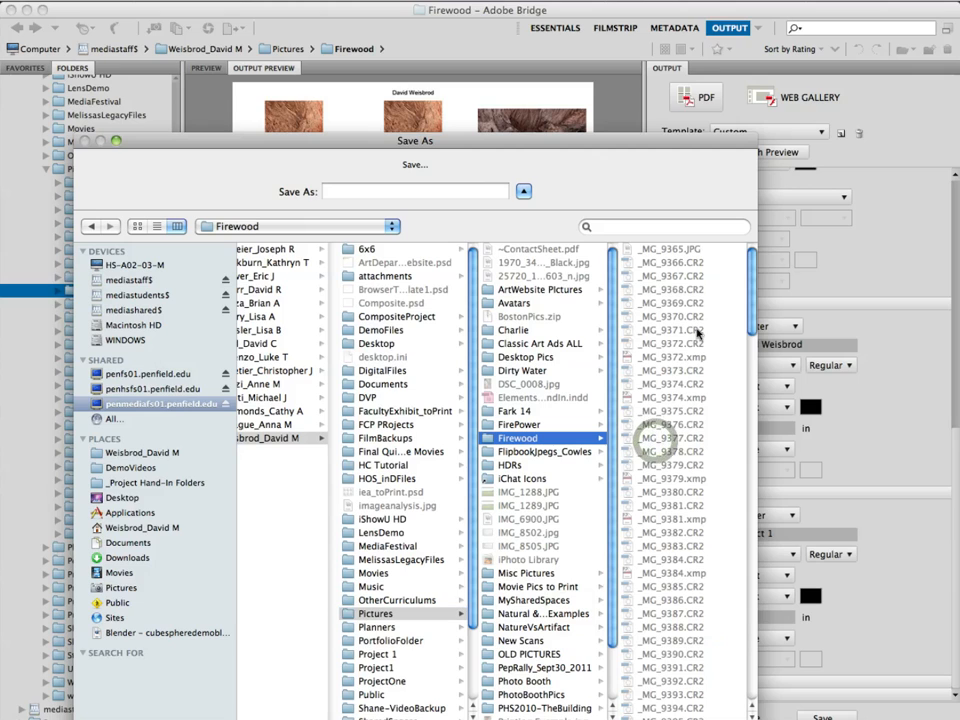
Enter Project1_ContactSheet as the file name for the PDF
{"action": "left_click", "coordinate": [371, 188]}
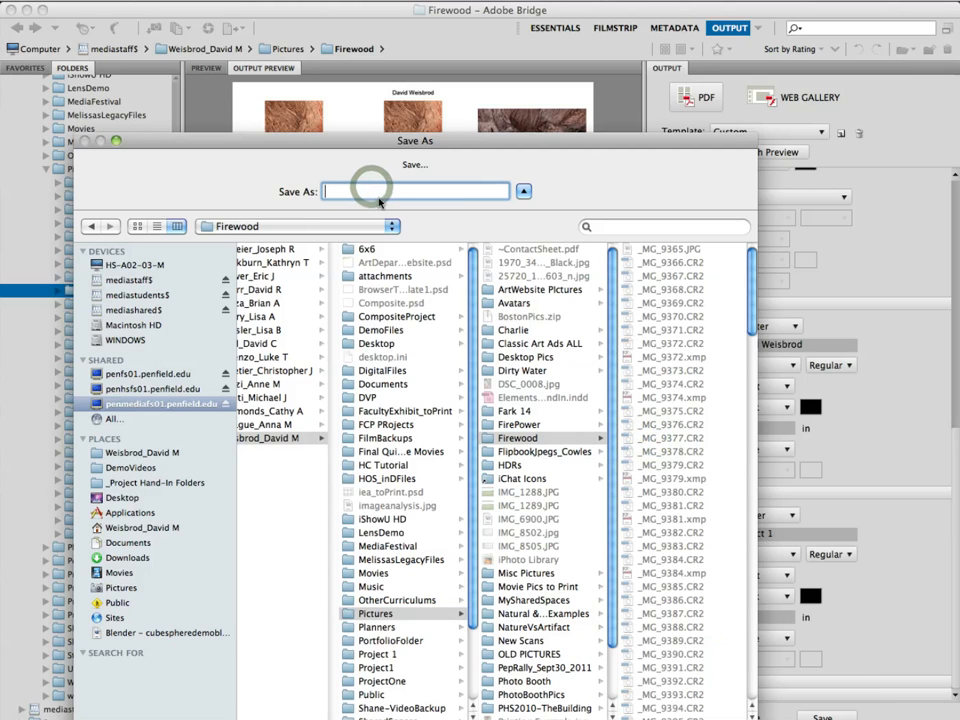
{"action": "type", "text": "Project1"}
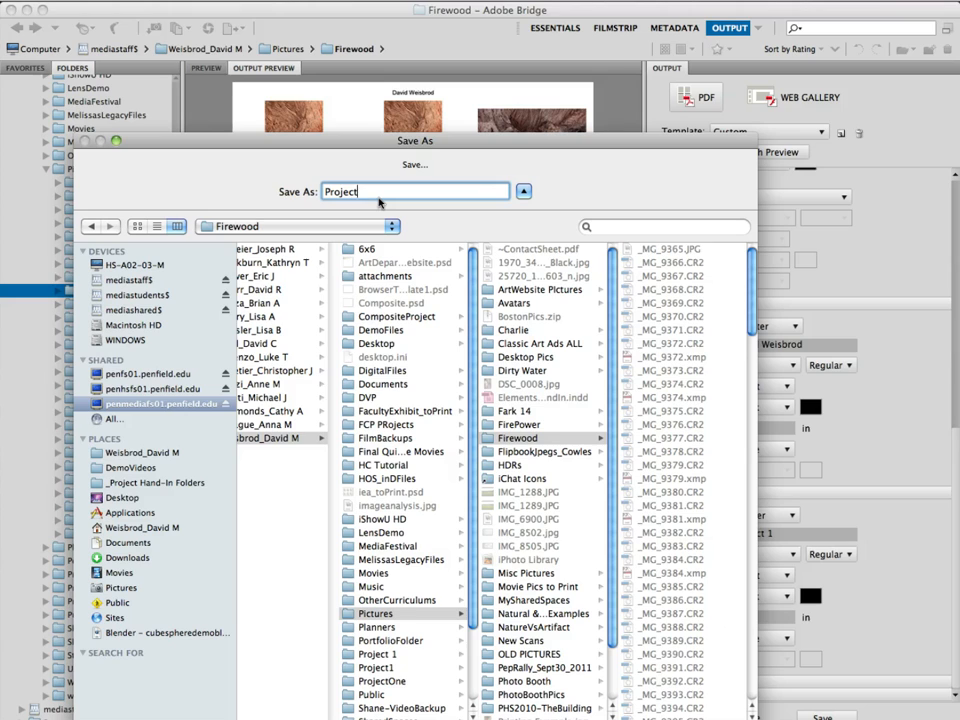
{"action": "type", "text": "_ContactSheet"}
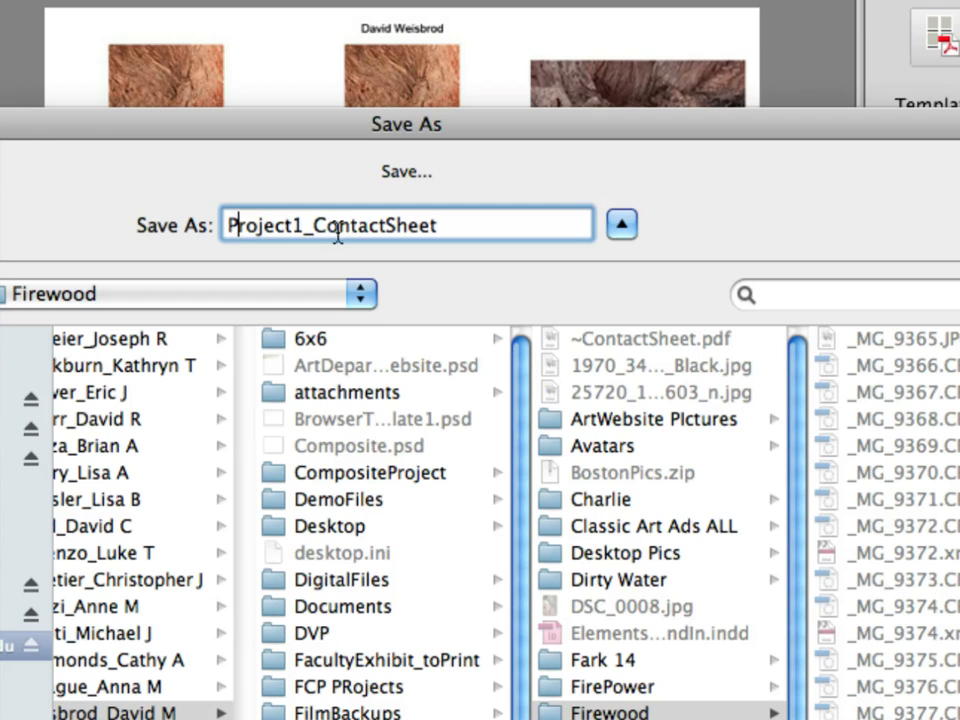
Add a tilde at the start of the PDF's file name to make it ~Project1_ContactSheet
{"action": "key", "text": "Up"}
{"action": "type", "text": "~"}
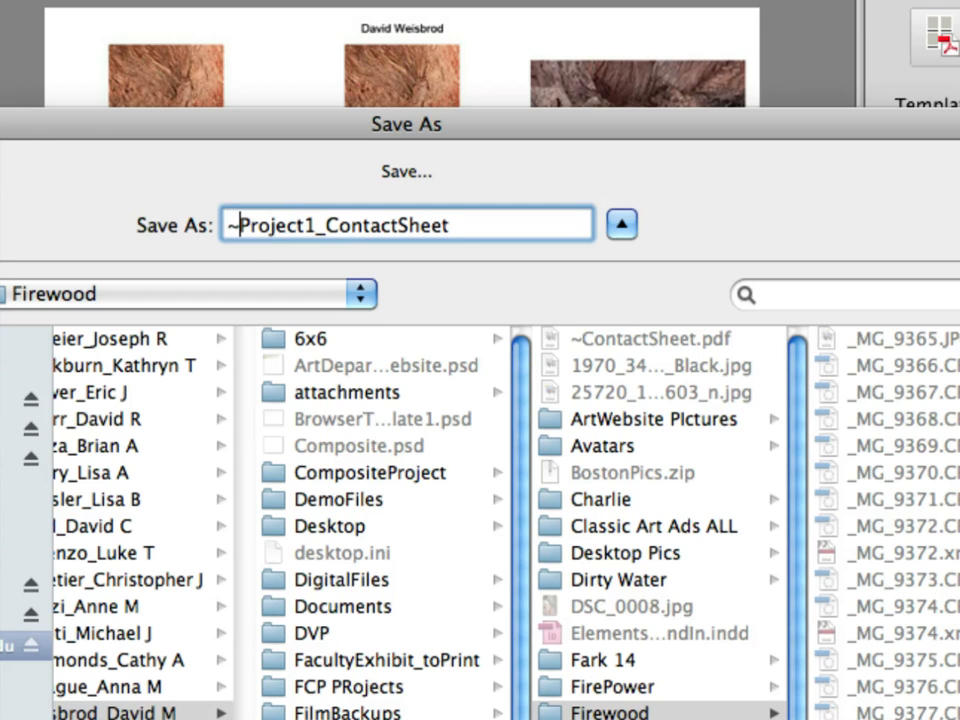
{"action": "key", "text": "BackSpace"}
{"action": "type", "text": "_"}
{"action": "key", "text": "BackSpace"}
{"action": "type", "text": "~"}
{"action": "key", "text": "BackSpace"}
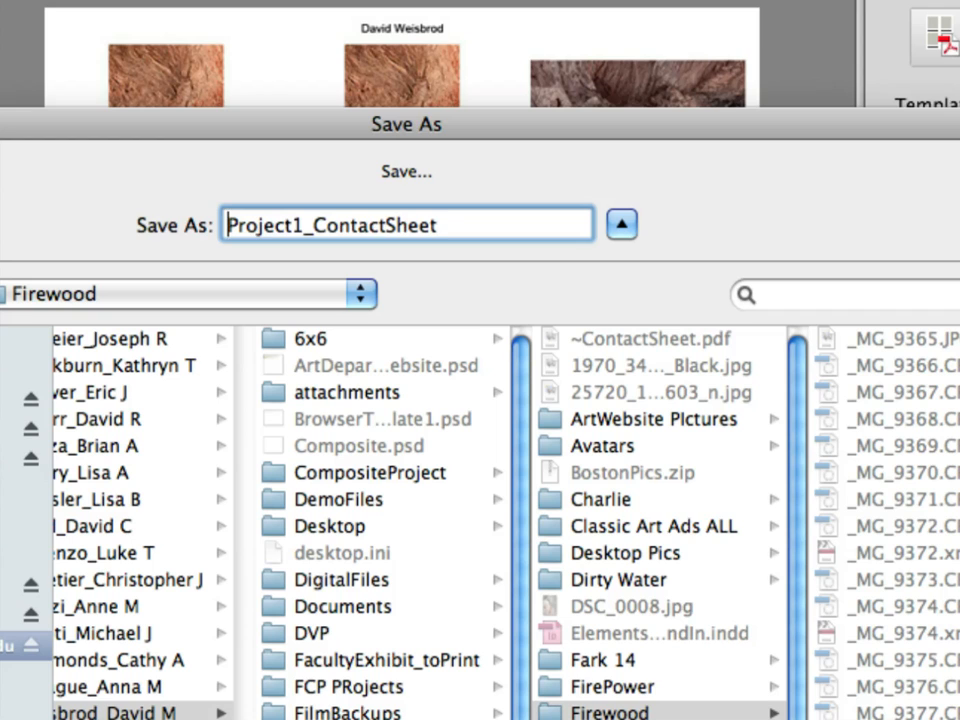
{"action": "type", "text": "~"}
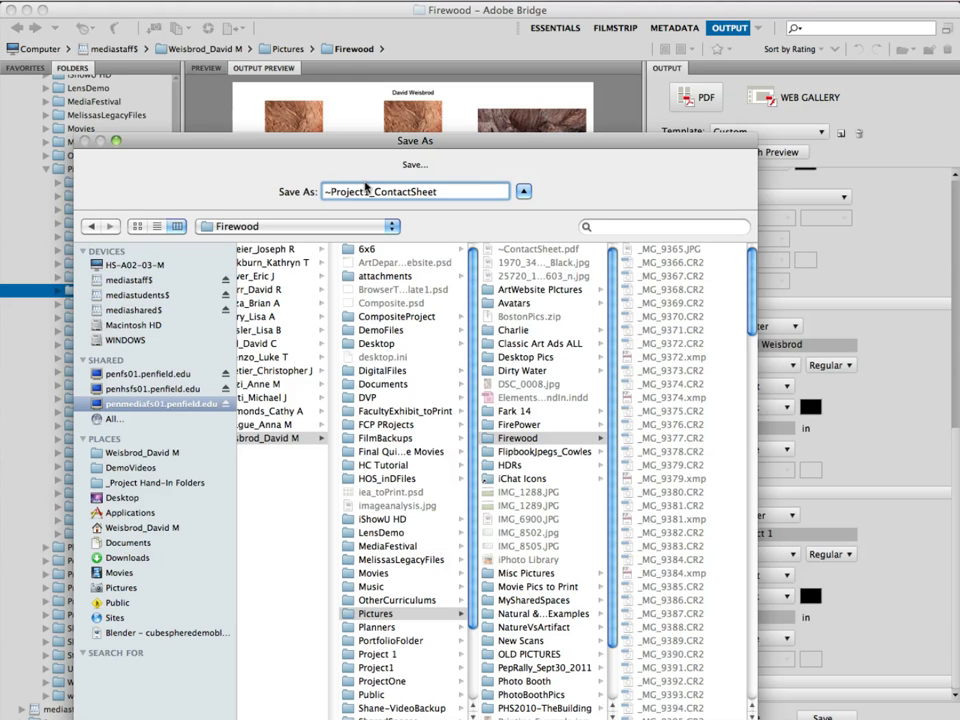
Save the contact sheet PDF in the Firewood folder and dismiss the generation notice
{"action": "left_click_drag", "start_coordinate": [487, 142], "coordinate": [511, 56]}
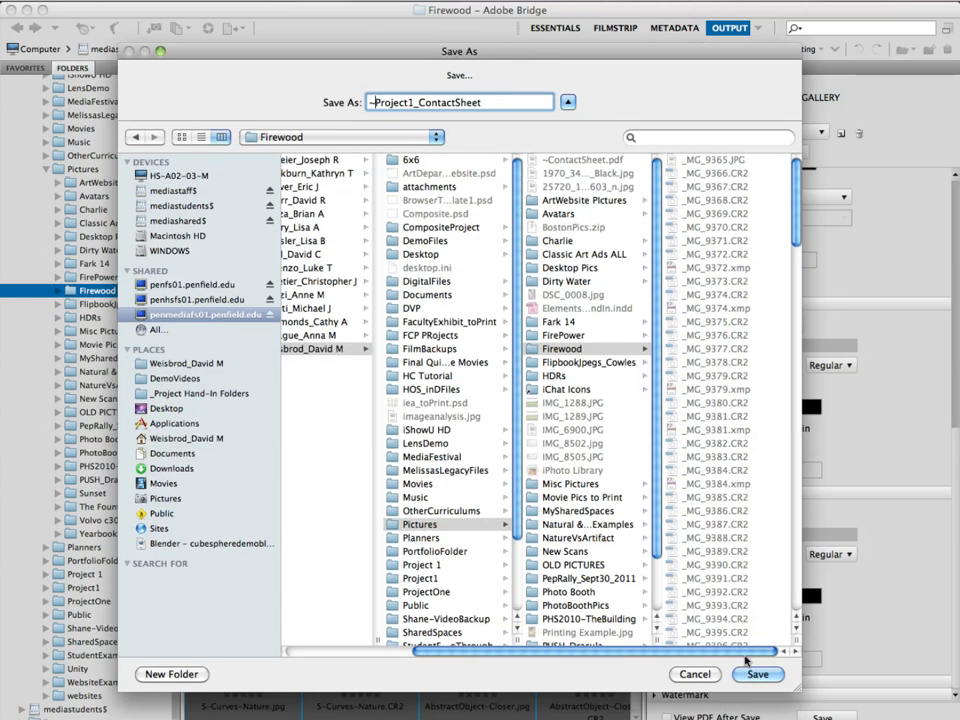
{"action": "left_click", "coordinate": [758, 674]}
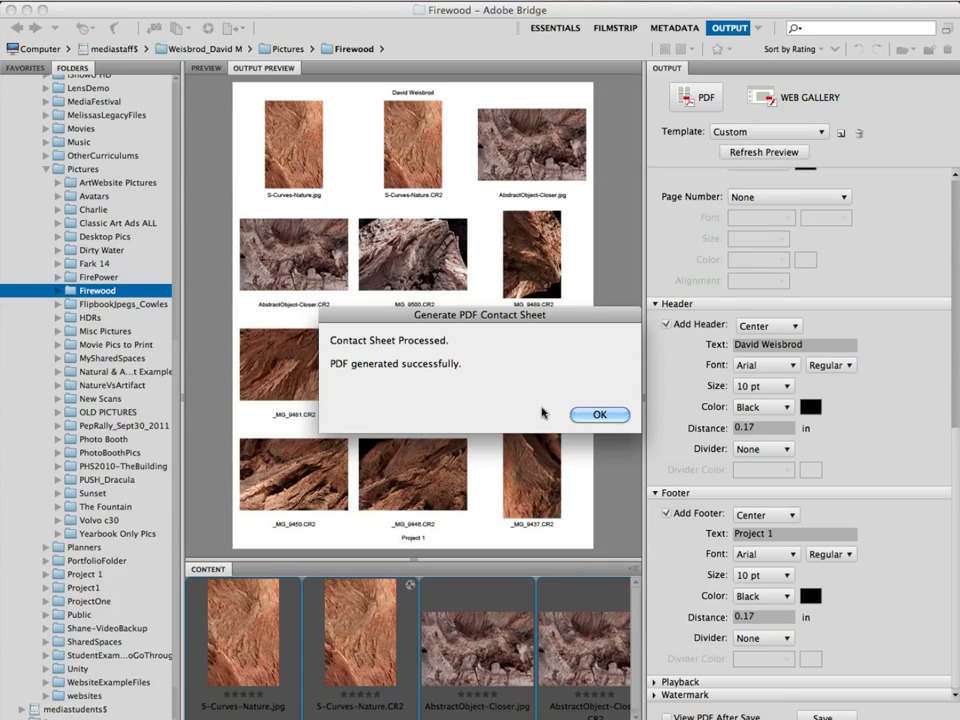
{"action": "left_click", "coordinate": [598, 414]}
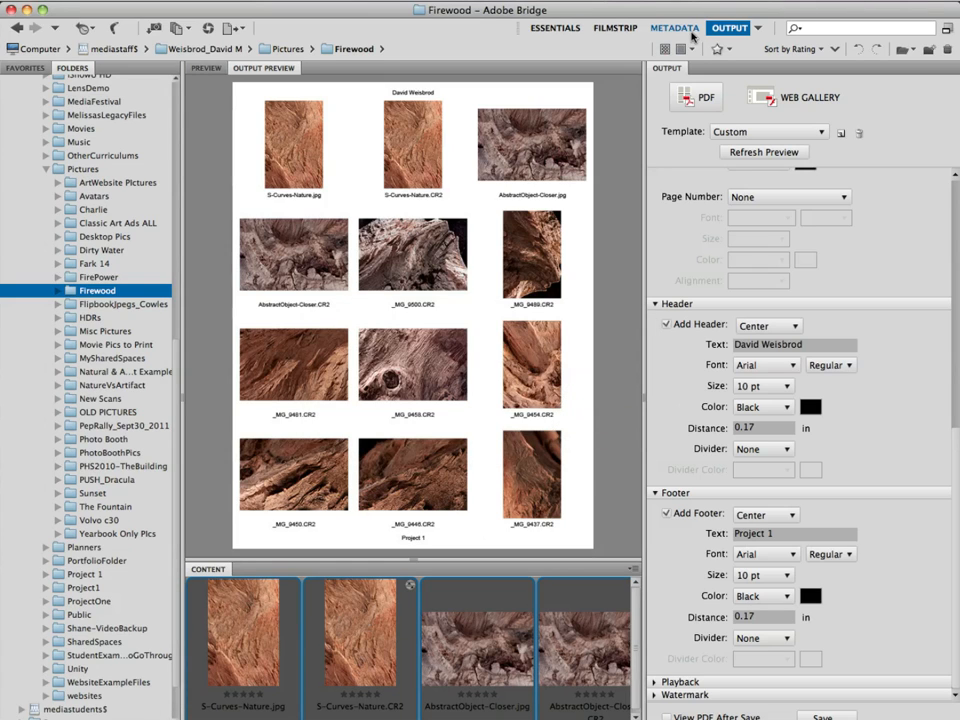
Switch to the Essentials workspace and sort the Firewood folder's contents by filename
{"action": "left_click", "coordinate": [545, 28]}
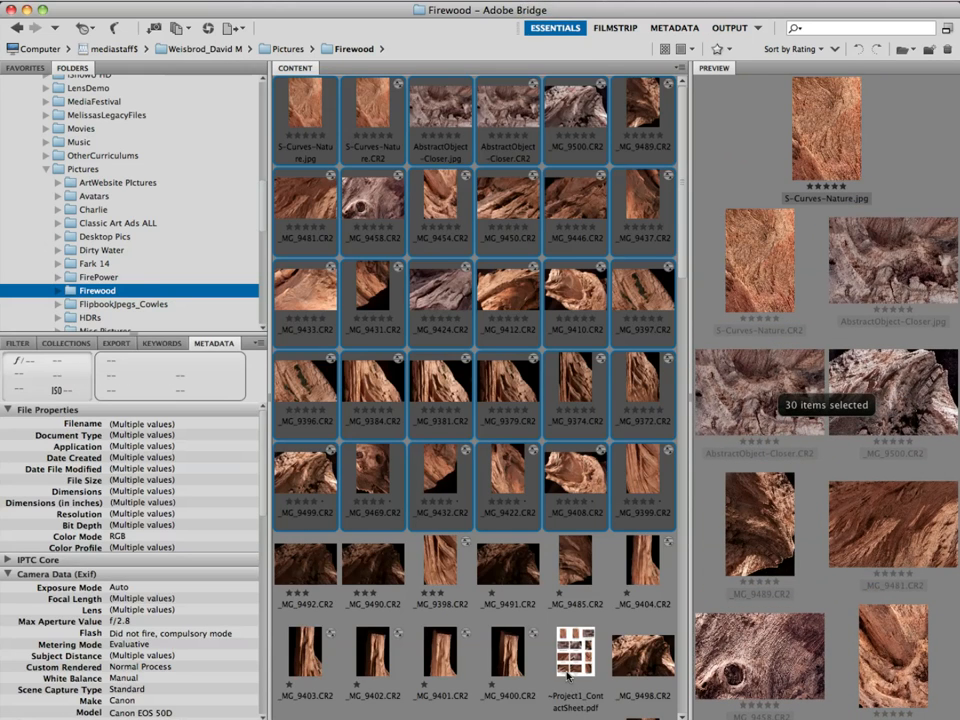
{"action": "scroll", "coordinate": [607, 676], "scroll_direction": "down", "scroll_amount": 5}
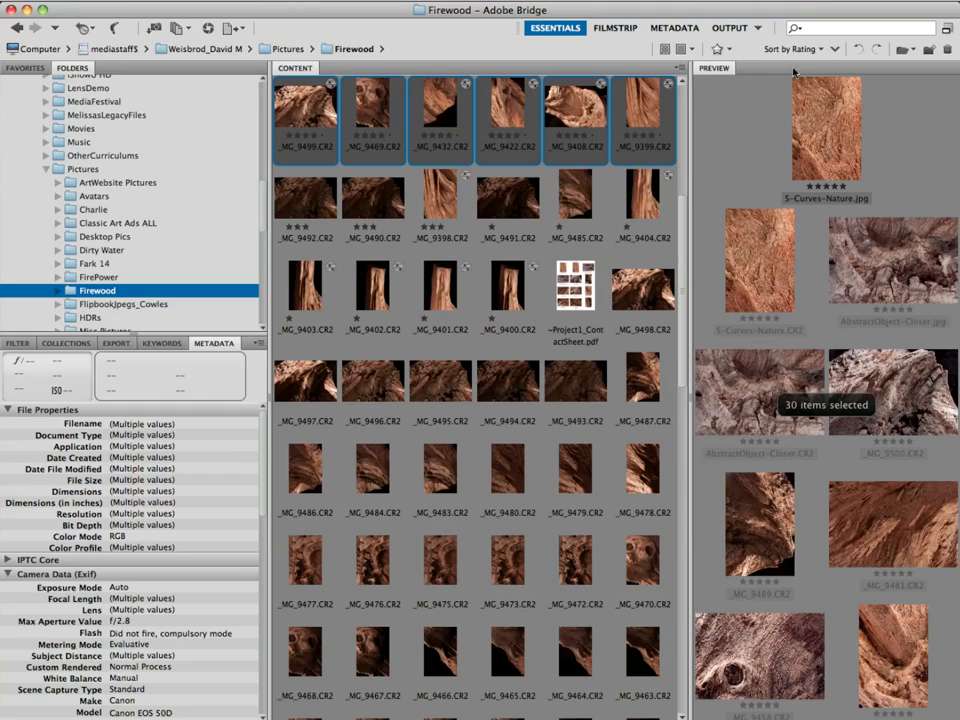
{"action": "left_click", "coordinate": [805, 52]}
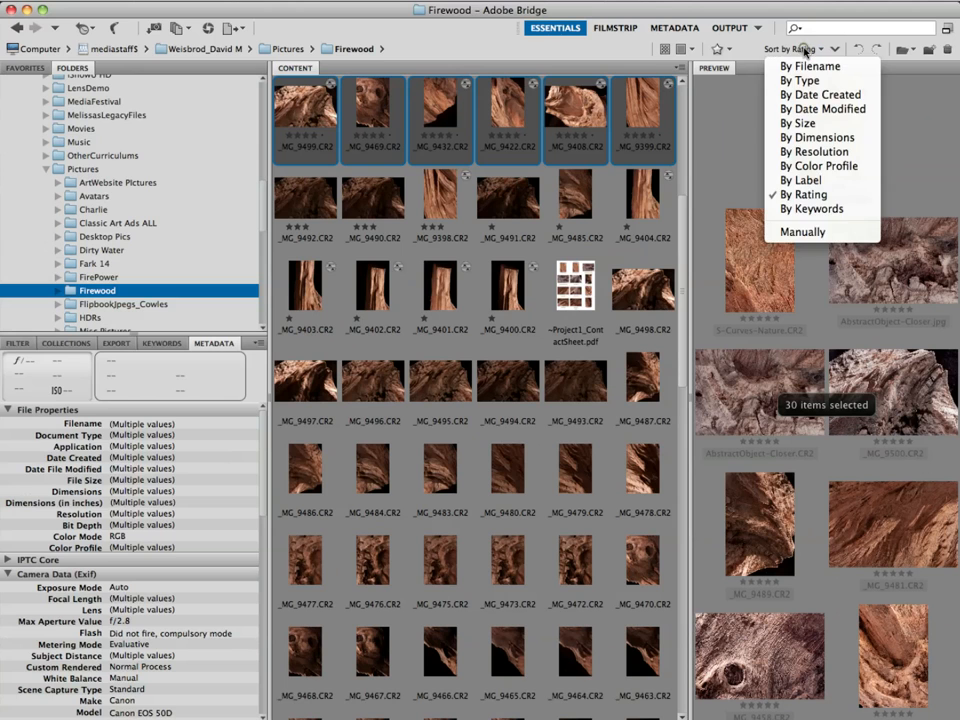
{"action": "left_click", "coordinate": [815, 71]}
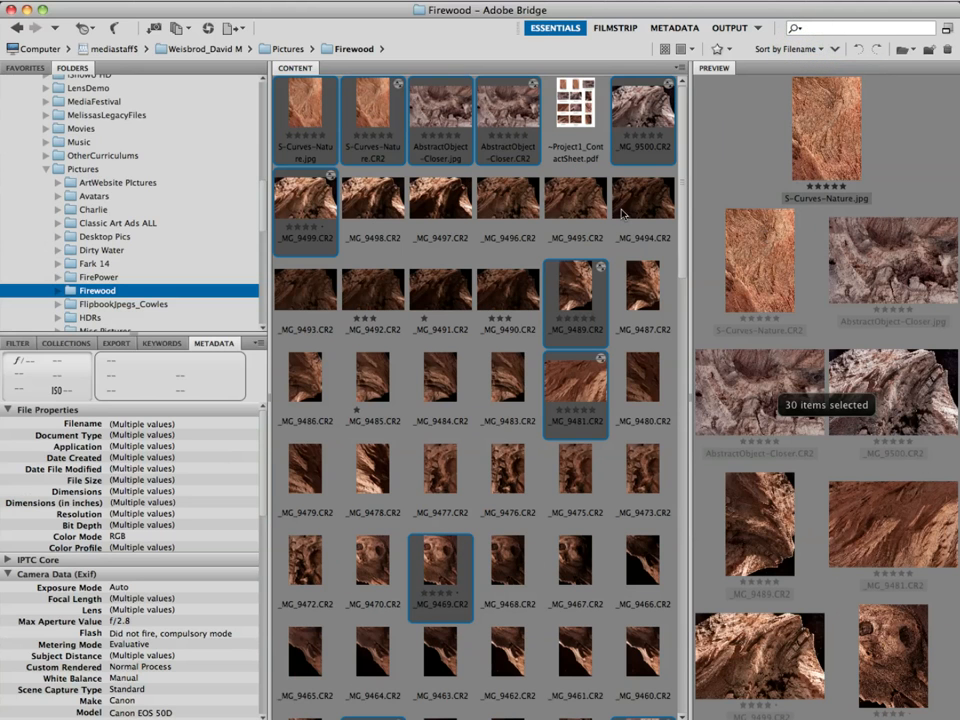
Select ~Project1_ContactSheet.pdf in the Firewood folder and open it with Preview 5.0.3
{"action": "left_click", "coordinate": [488, 185]}
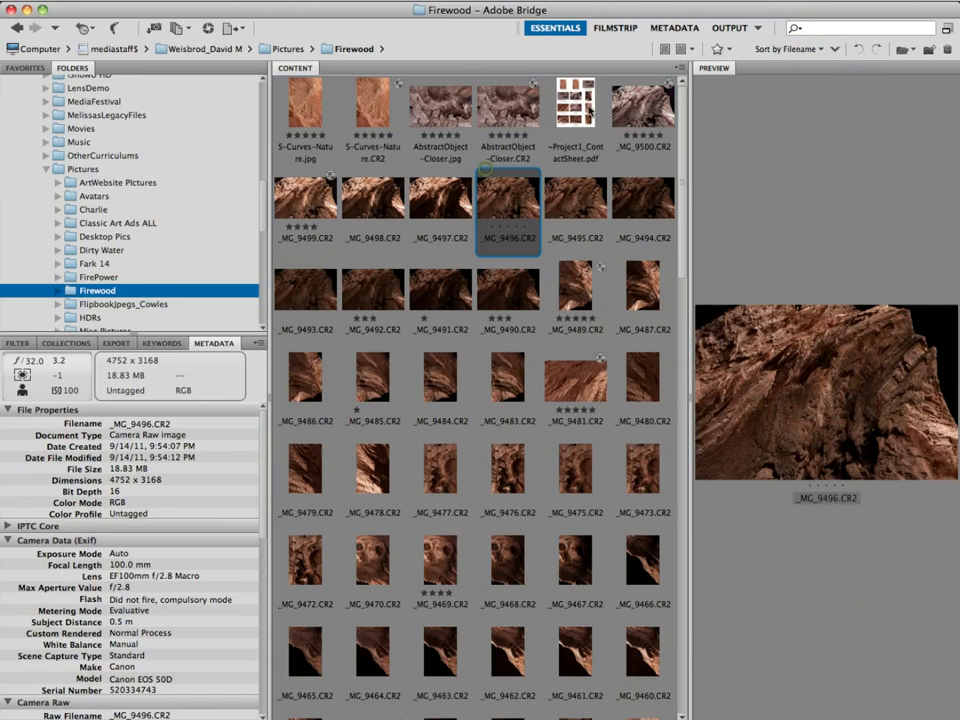
{"action": "left_click", "coordinate": [575, 125]}
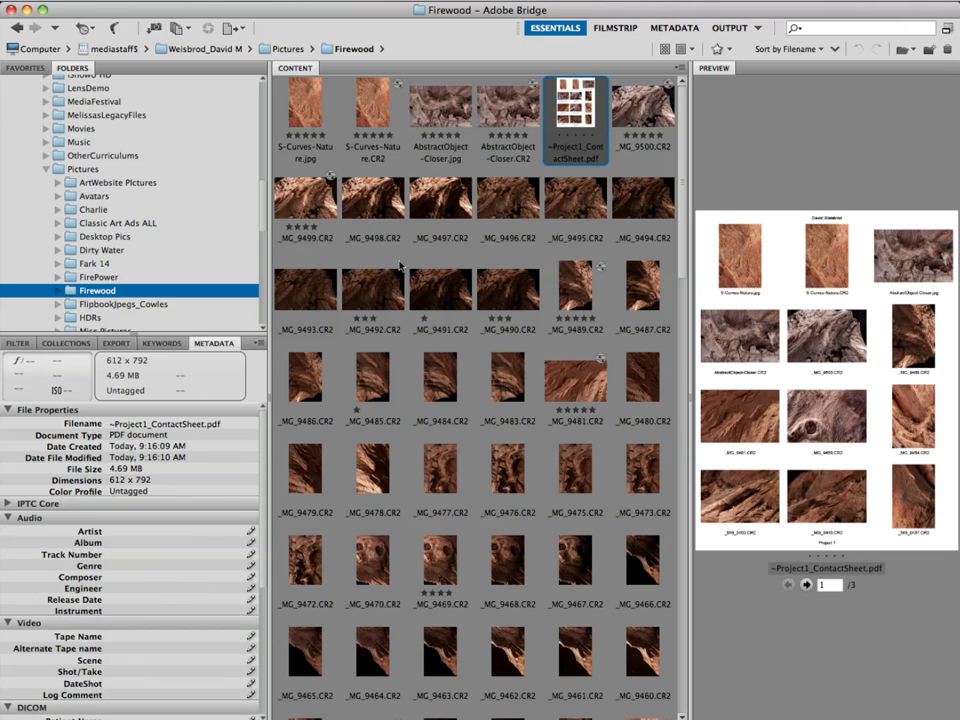
{"action": "right_click", "coordinate": [572, 94]}
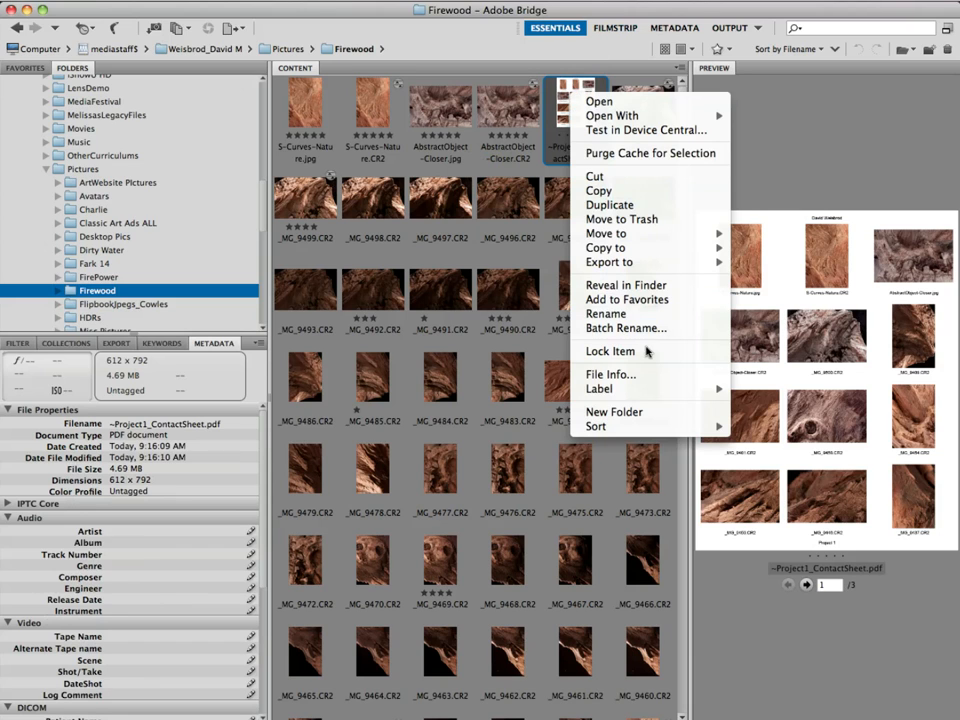
{"action": "mouse_move", "coordinate": [649, 122]}
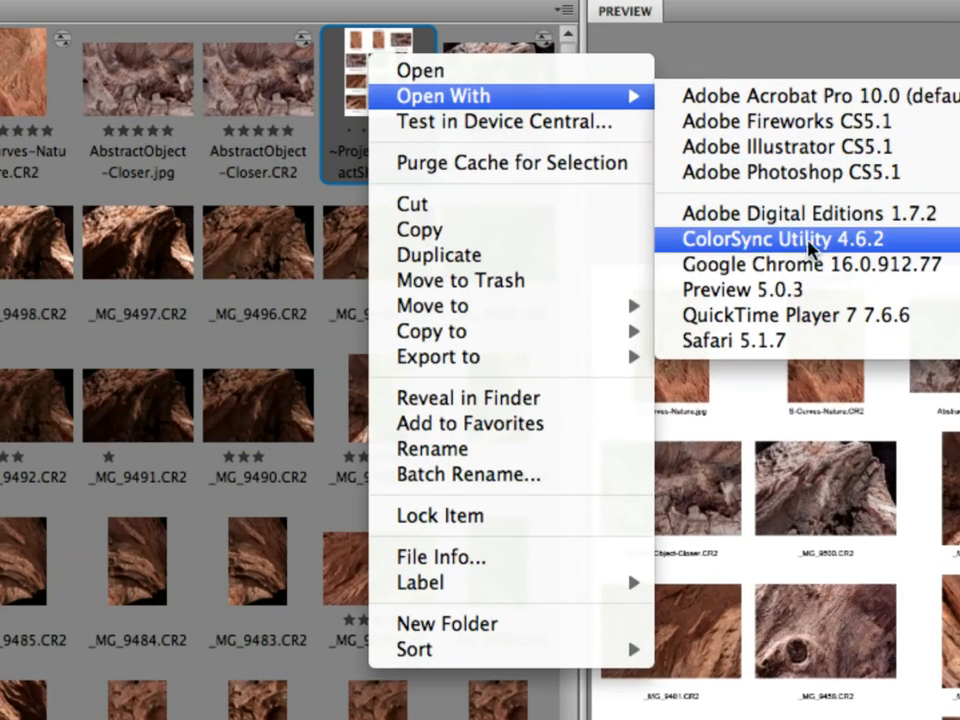
{"action": "left_click", "coordinate": [800, 290]}
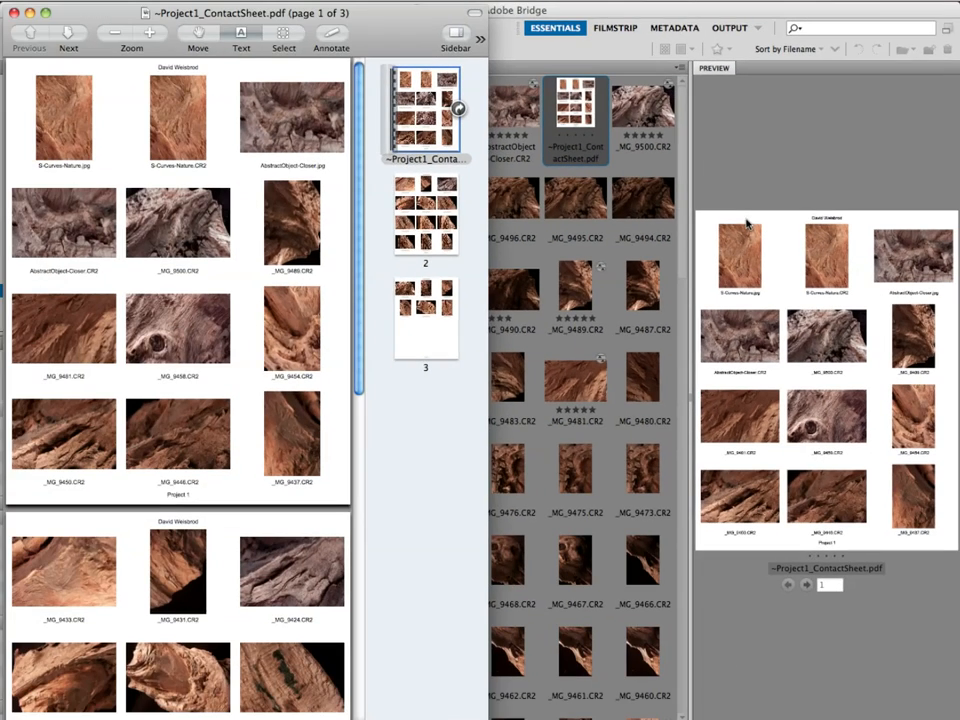
{"action": "left_click_drag", "start_coordinate": [232, 10], "coordinate": [329, 7]}
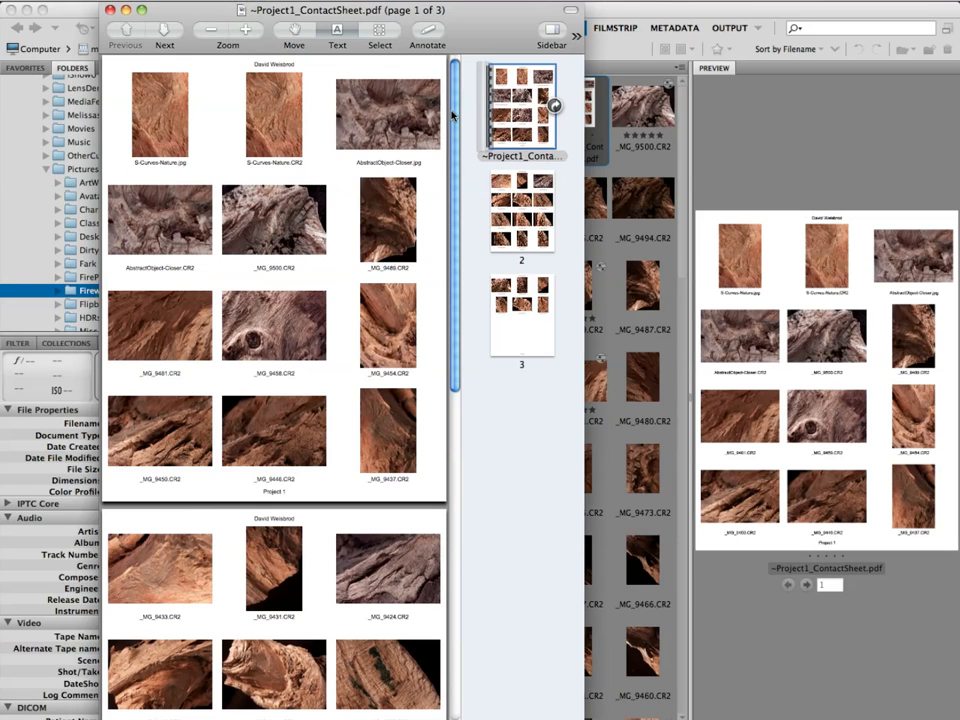
Print the contact sheet PDF from Preview on the HS-A02-CL1 printer
{"action": "left_click", "coordinate": [86, 2]}
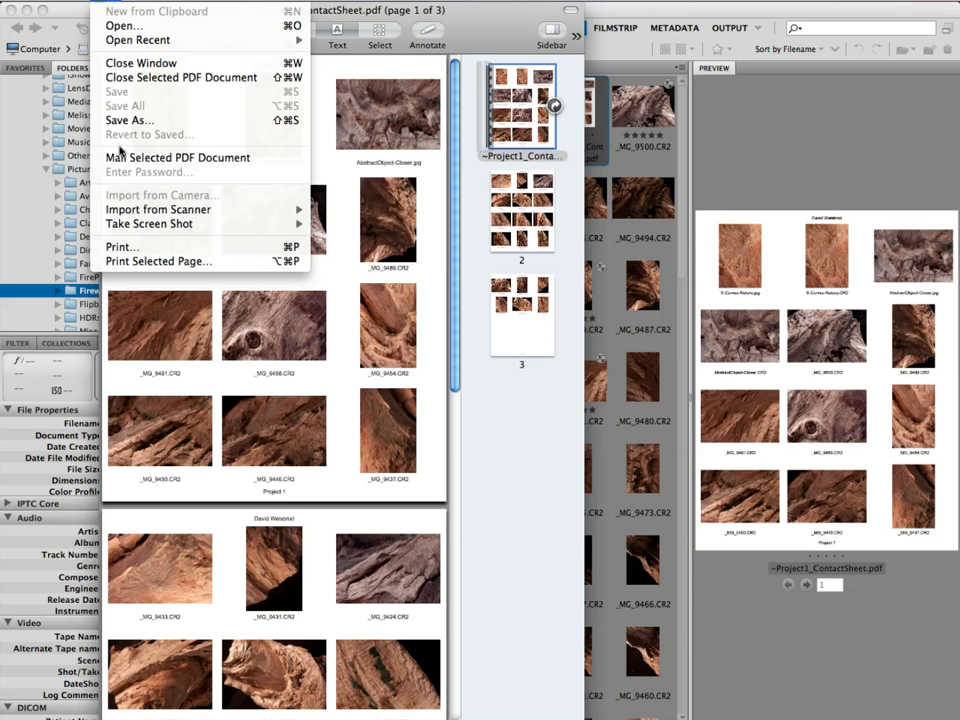
{"action": "left_click", "coordinate": [126, 246]}
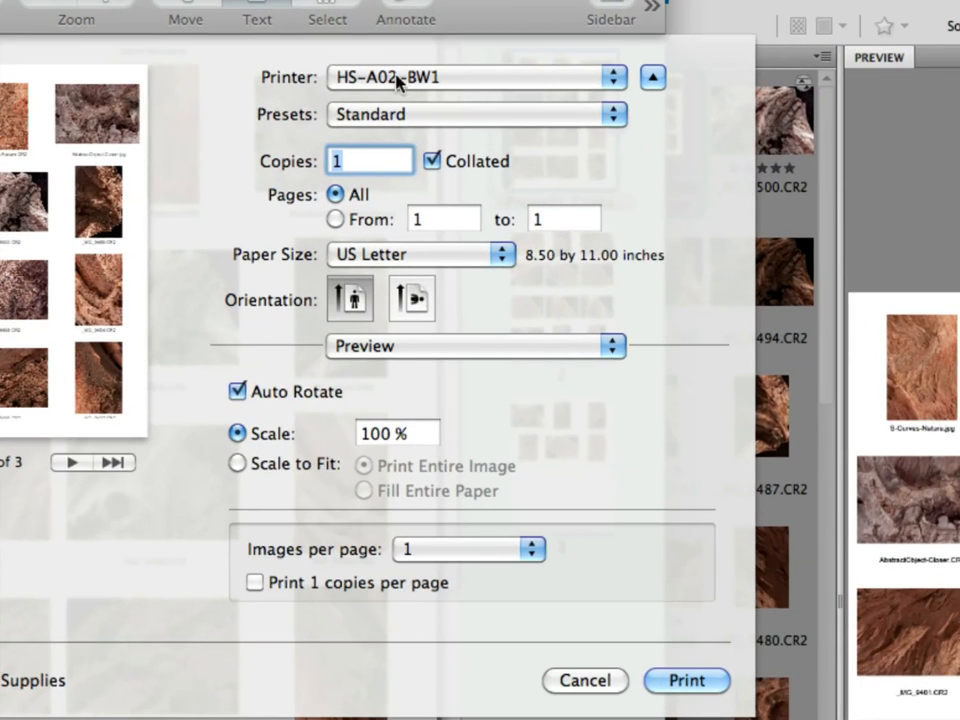
{"action": "left_click", "coordinate": [420, 80]}
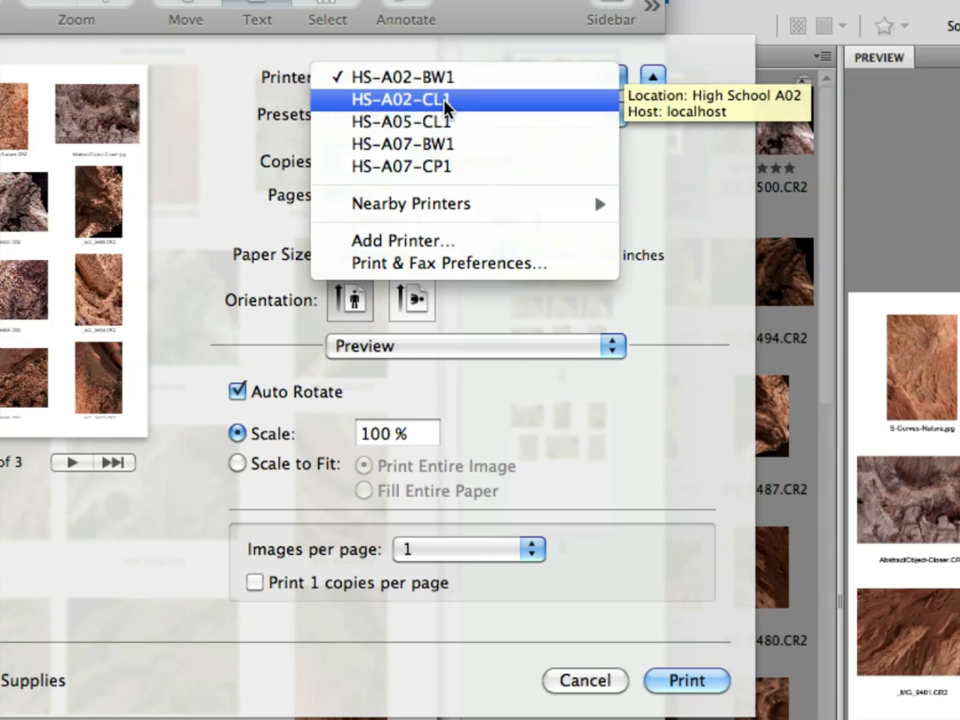
{"action": "left_click", "coordinate": [445, 102]}
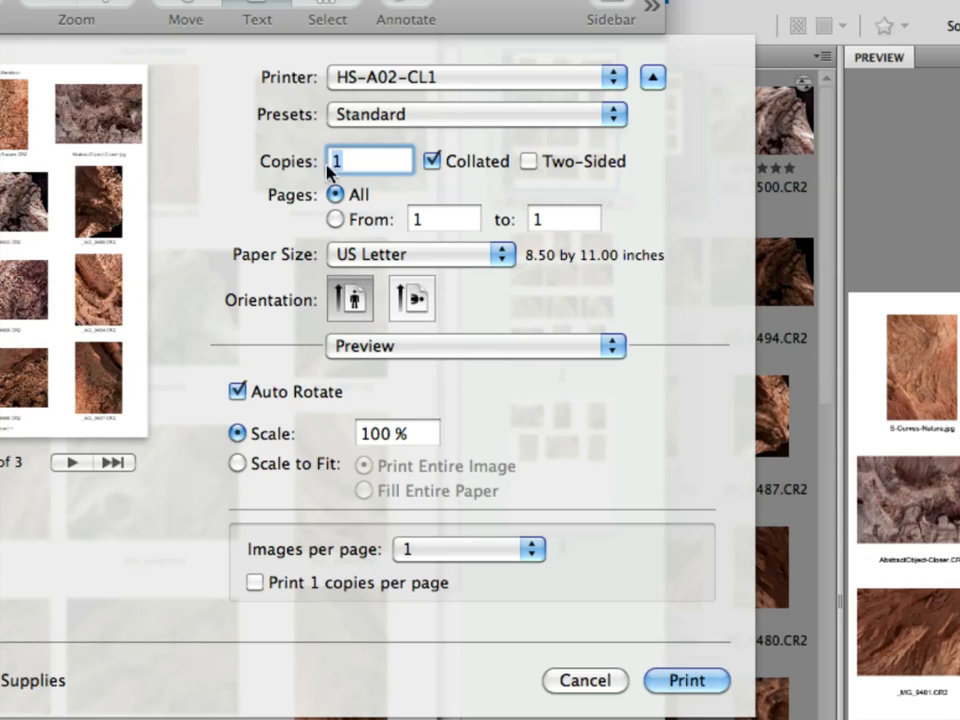
{"action": "left_click", "coordinate": [676, 679]}
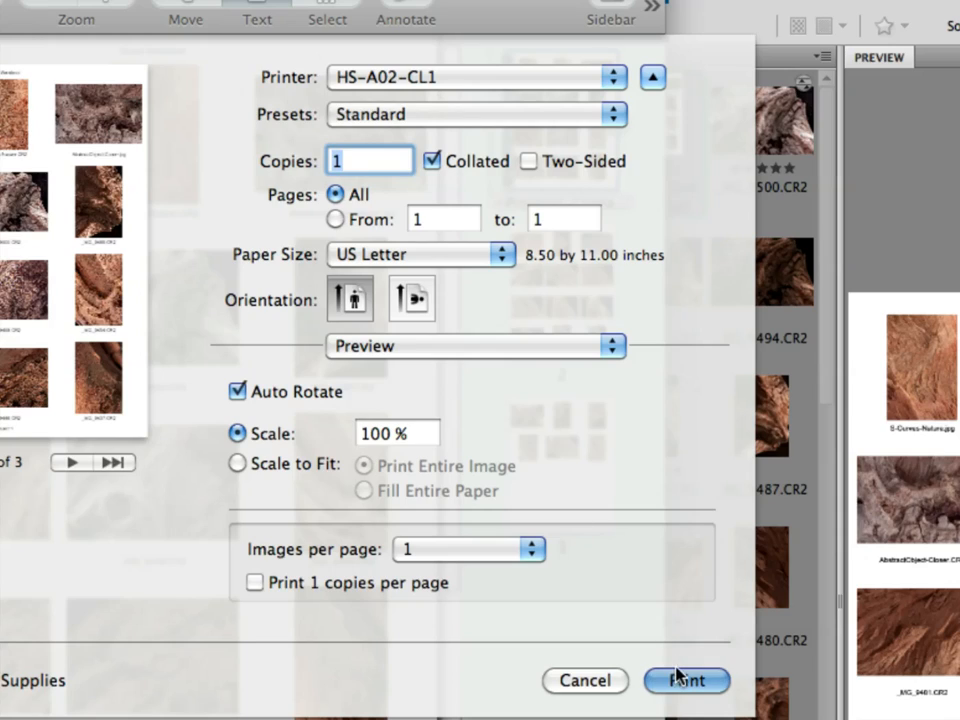